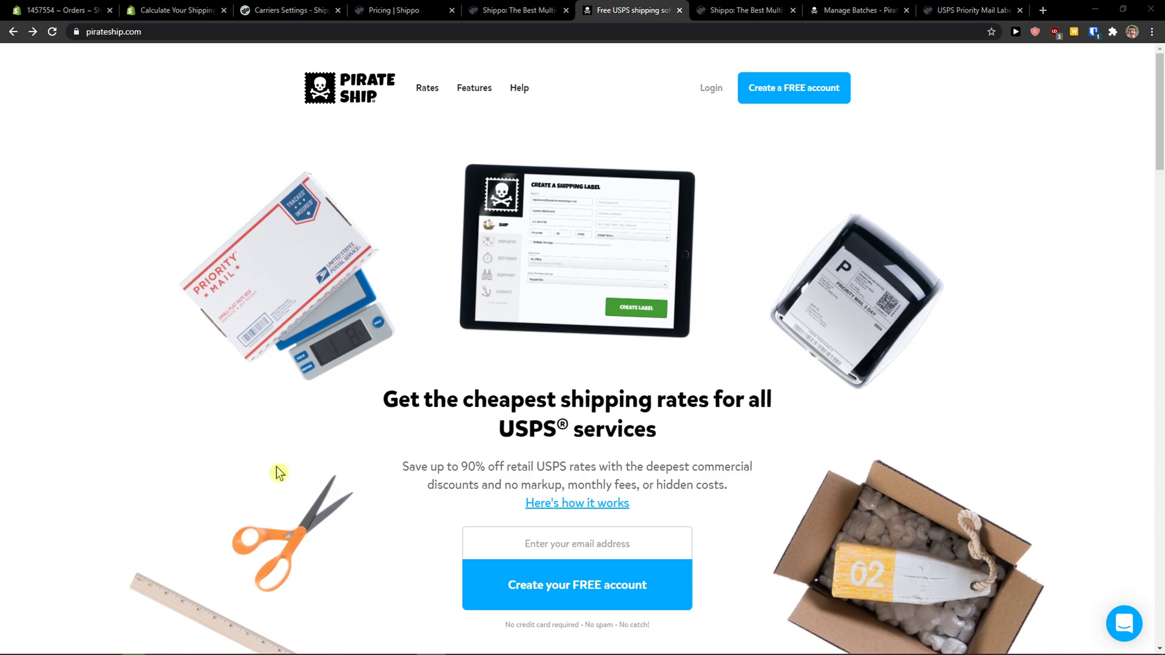
- Cycle through the Shippo and Pirate Ship tabs, ending on Shippo's USPS Priority Mail label page
left_click(511, 12)
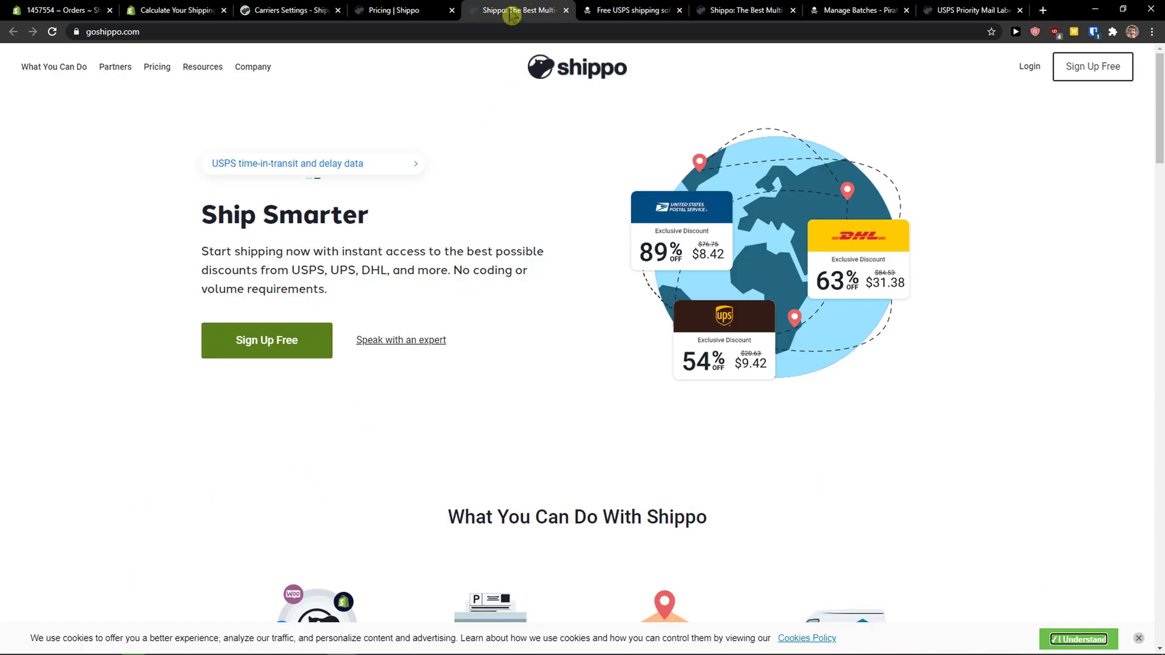
left_click(638, 20)
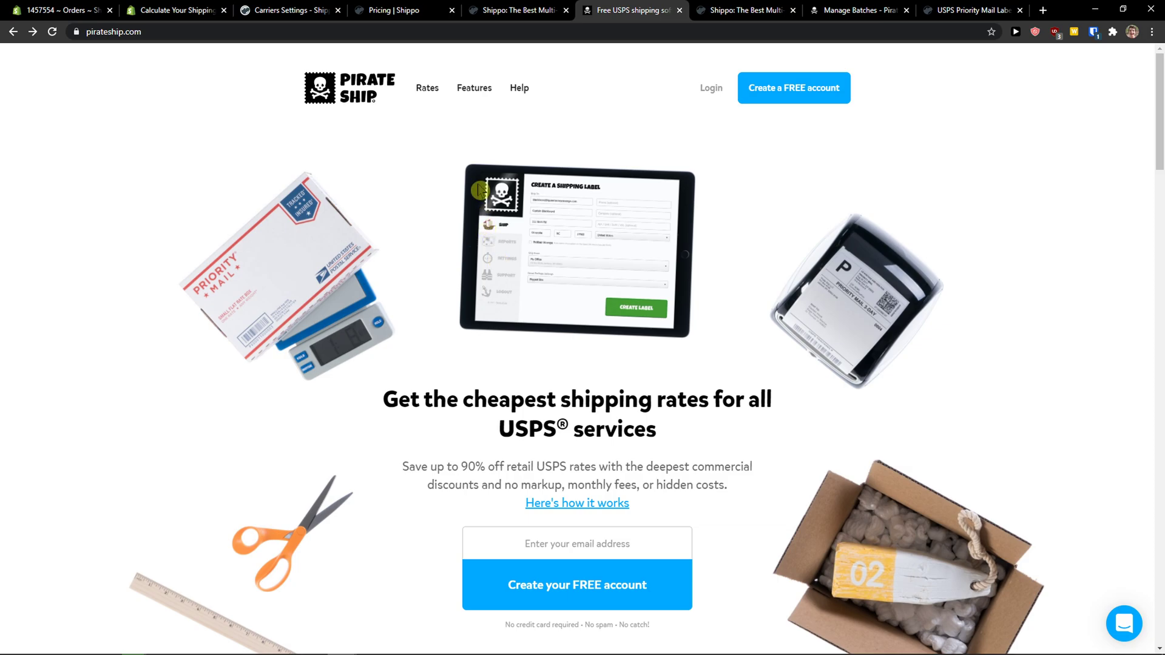
left_click(528, 9)
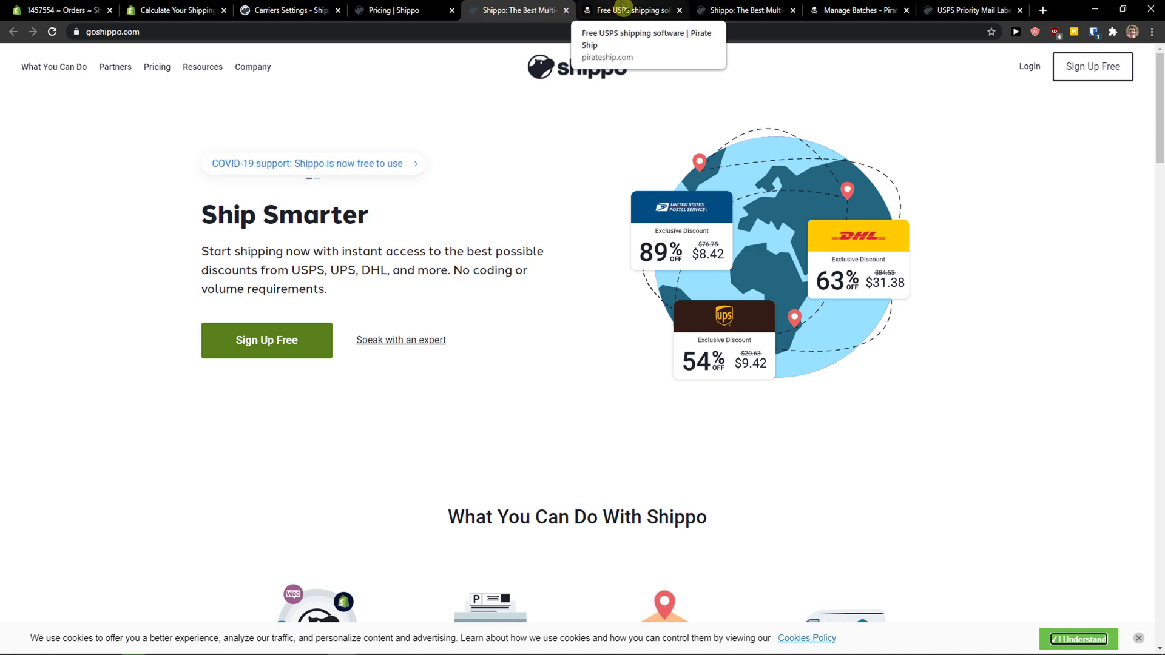
scroll(482, 270, "down", 1)
scroll(577, 225, "up", 1)
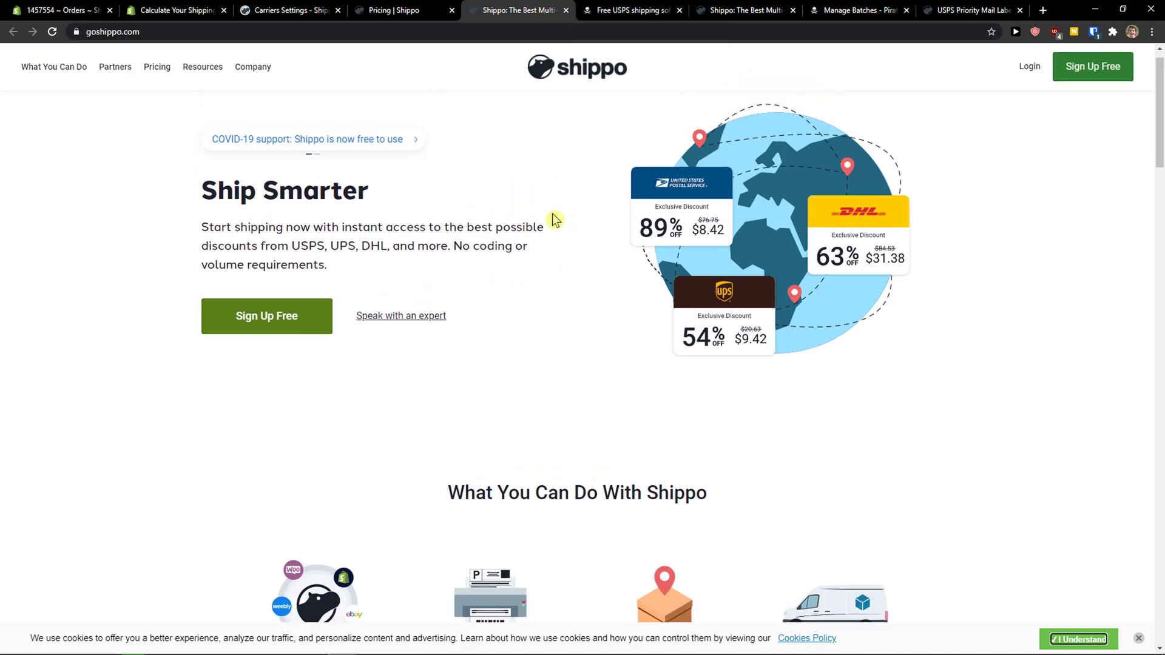
left_click(825, 7)
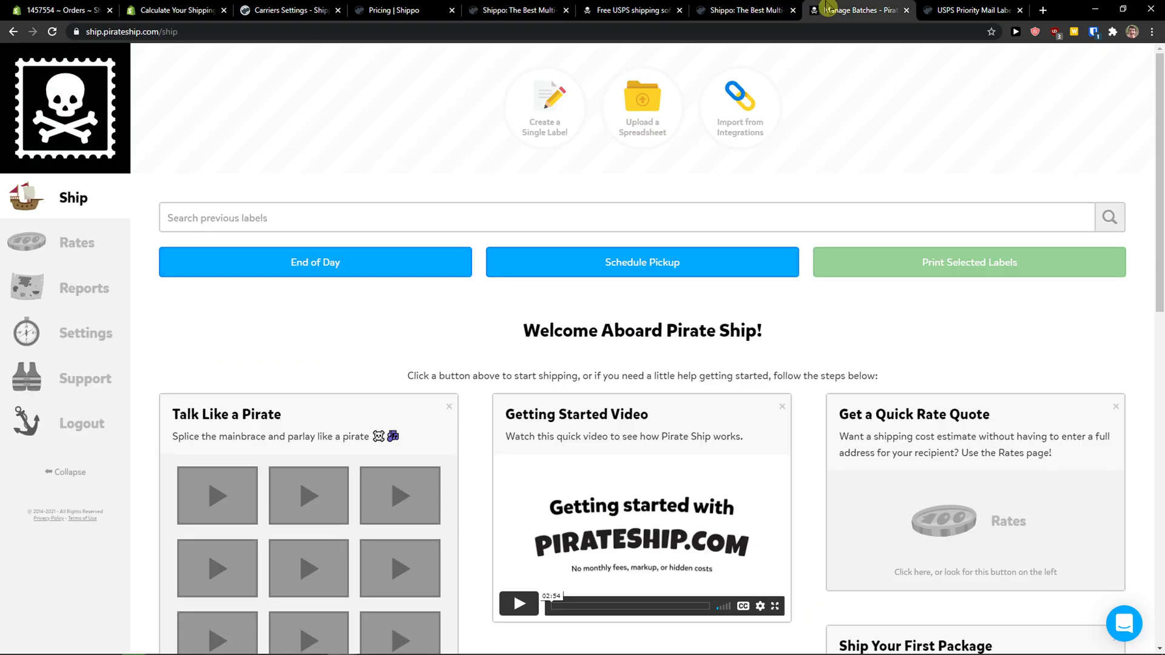
left_click(939, 9)
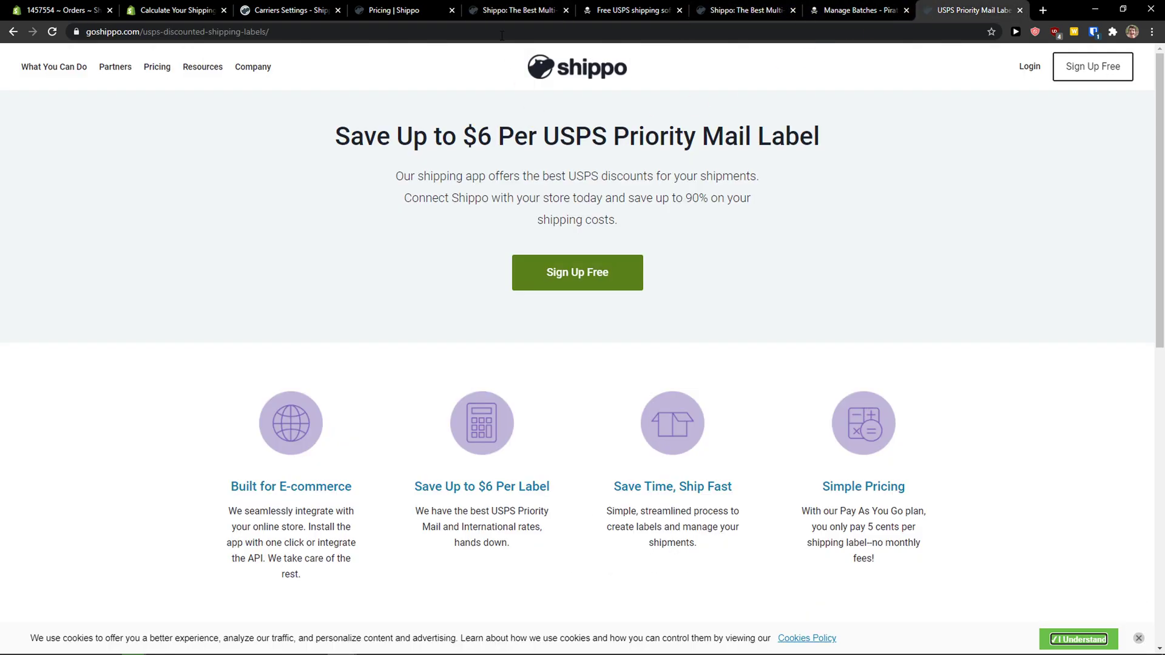
- Glance at Shippo carrier settings and Pirate Ship tabs, returning to the USPS Priority Mail page
left_click(287, 10)
scroll(300, 250, "up", 3)
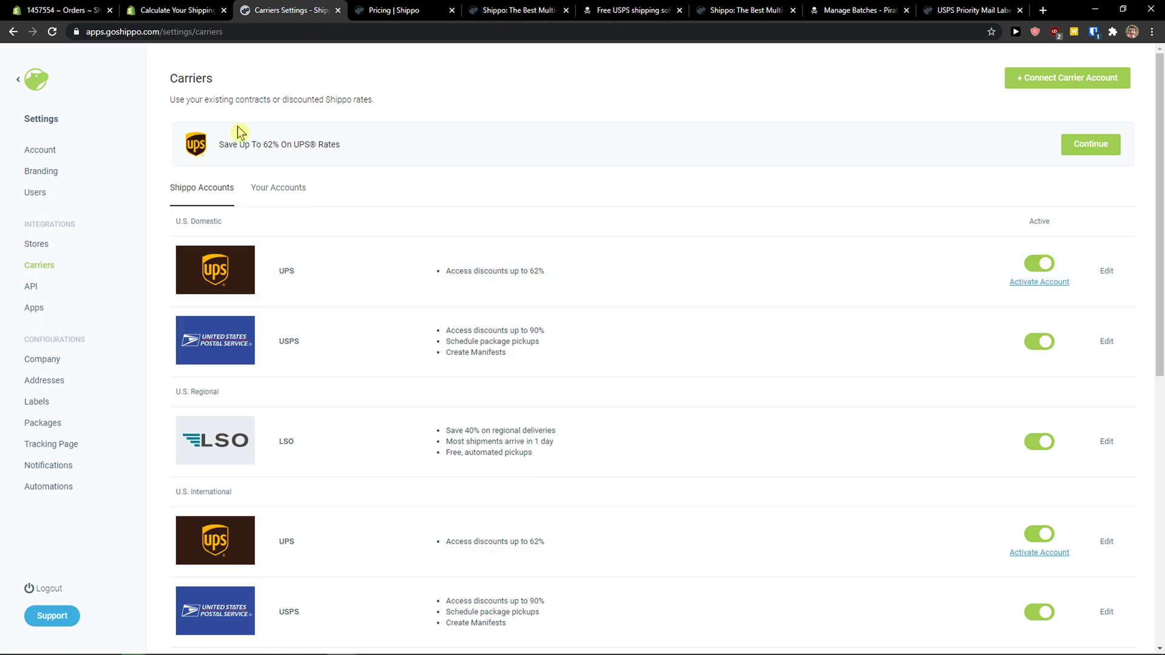
scroll(341, 281, "down", 4)
scroll(345, 264, "down", 2)
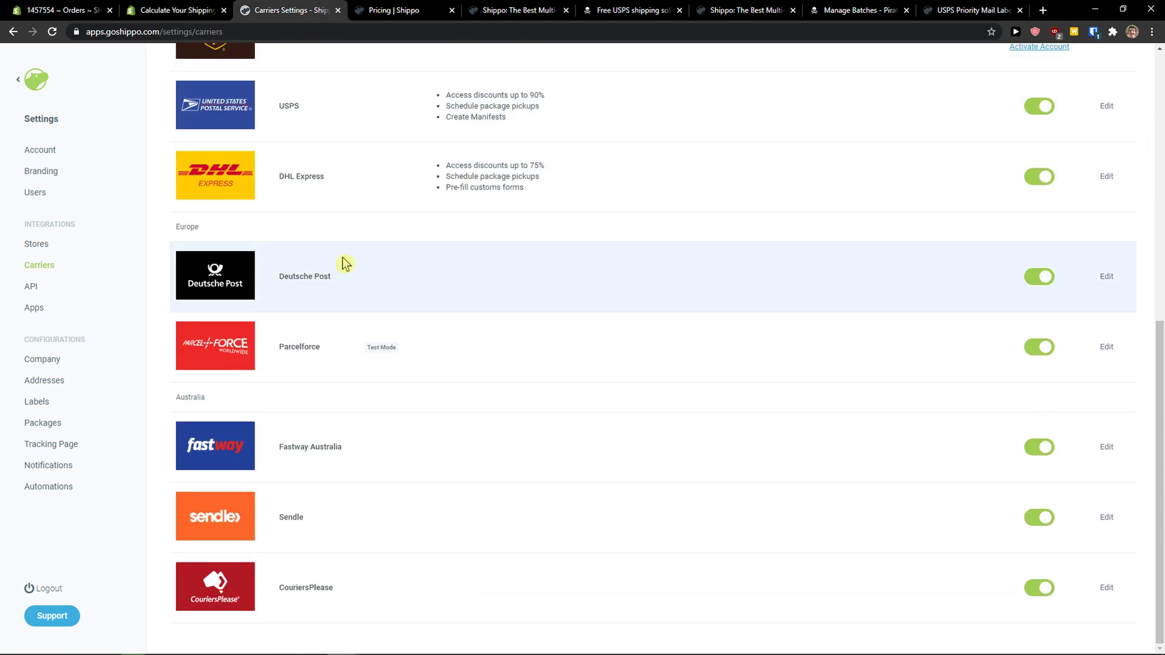
scroll(345, 264, "up", 5)
scroll(341, 265, "up", 1)
left_click(637, 10)
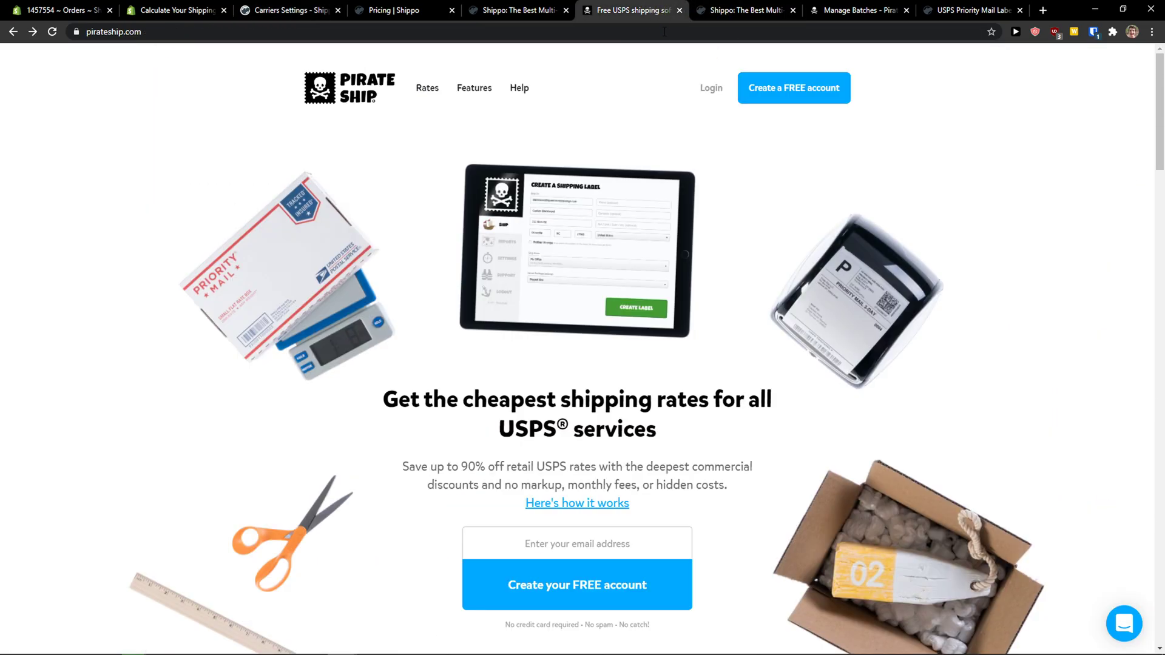
scroll(646, 116, "down", 1)
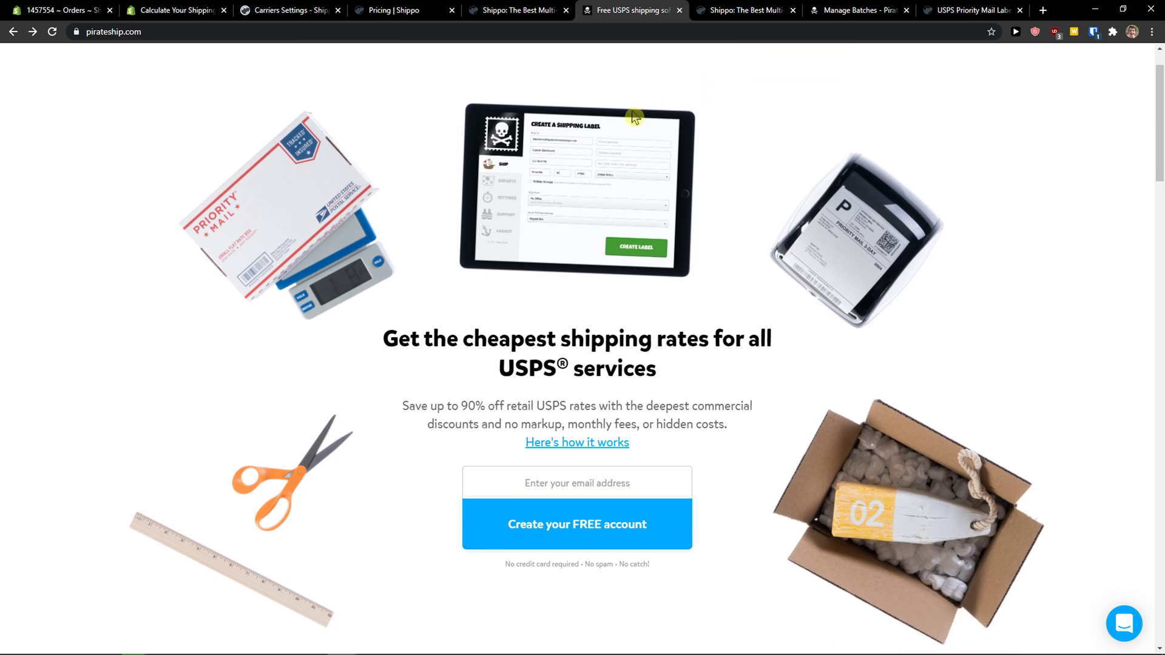
scroll(523, 332, "up", 1)
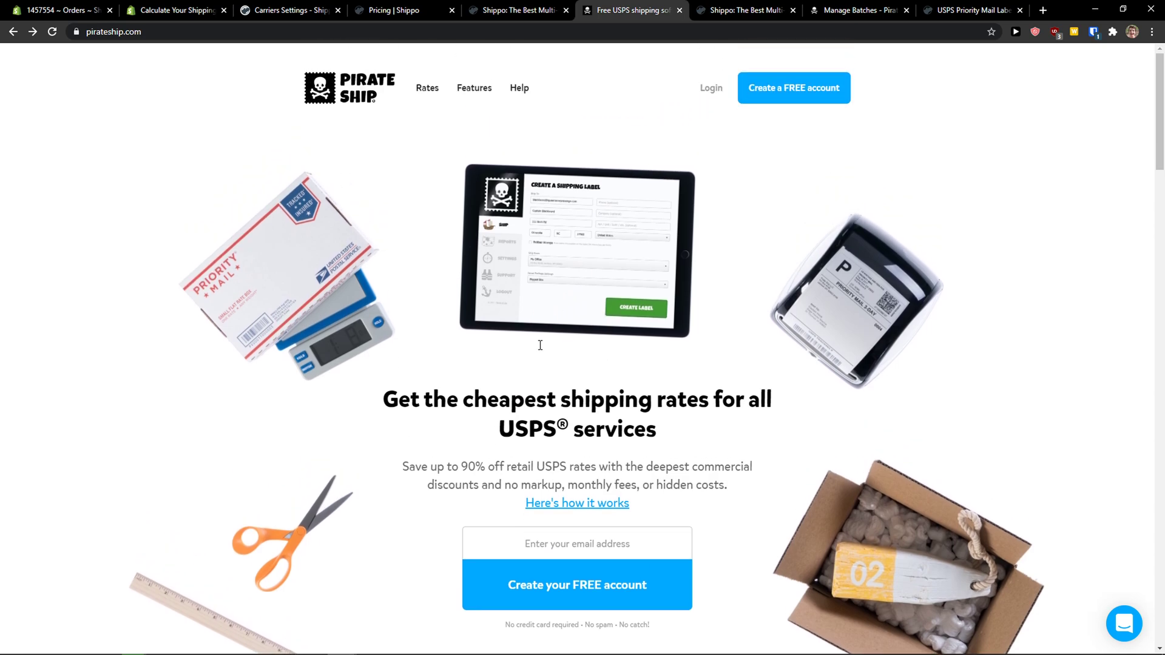
scroll(510, 363, "down", 1)
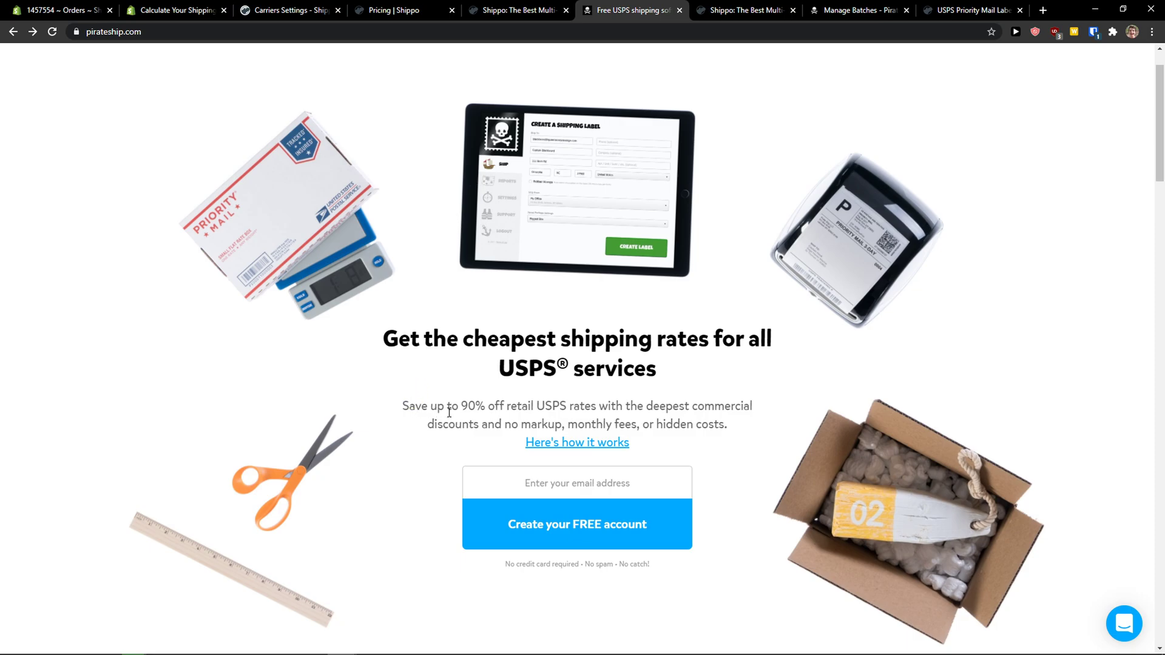
left_click(723, 9)
left_click(858, 10)
left_click(959, 10)
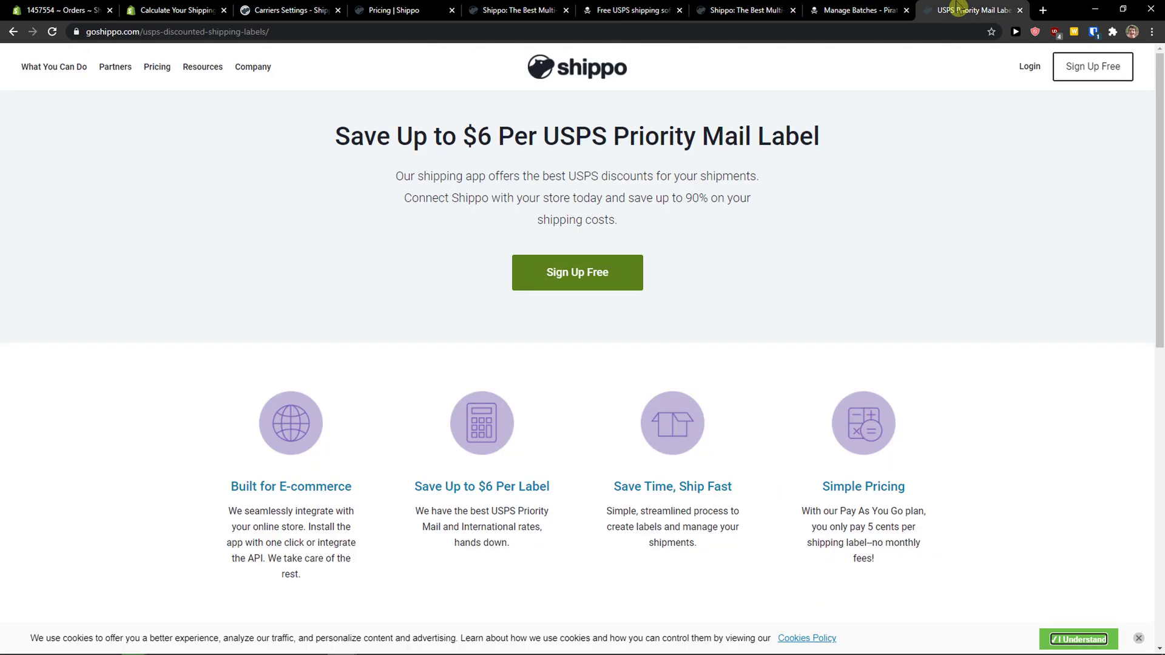
- Highlight the shipping-savings sentences and the 90% figure on Shippo's Priority Mail page
left_click_drag(824, 145, 545, 119)
mouse_move(466, 196)
left_mouse_down()
mouse_move(725, 221)
mouse_move(694, 220)
left_mouse_up()
double_click(697, 197)
left_click(693, 222)
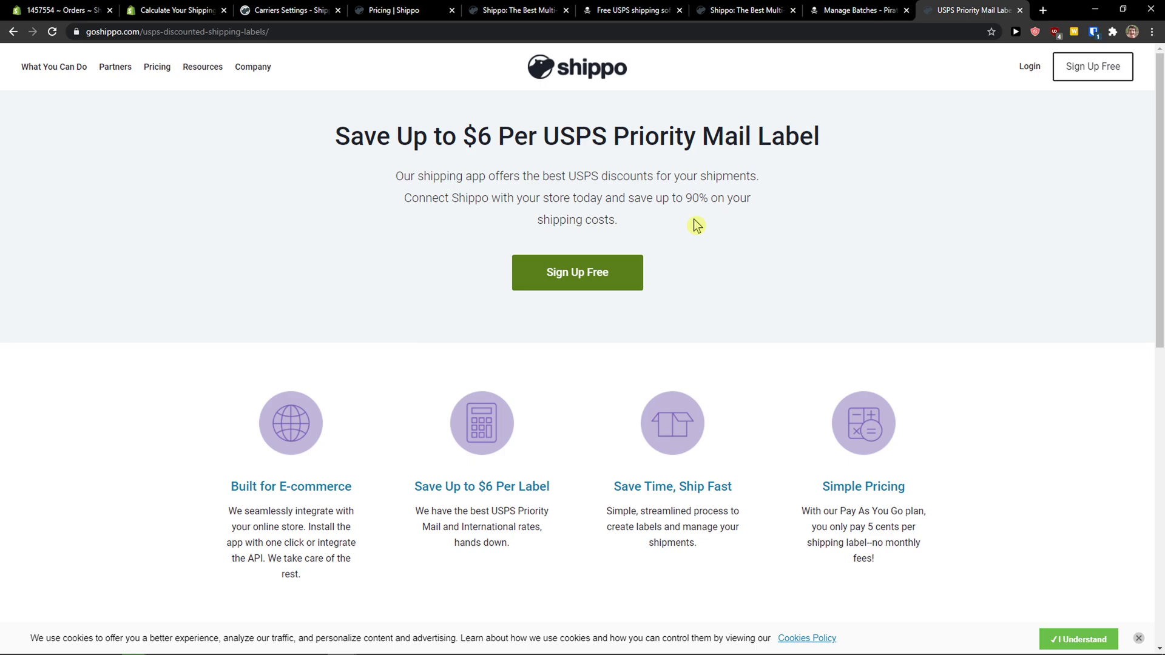
scroll(694, 224, "down", 2)
scroll(682, 225, "up", 2)
- Flip between the Pirate Ship and Shippo homepages, landing on Pirate Ship's
left_click(669, 8)
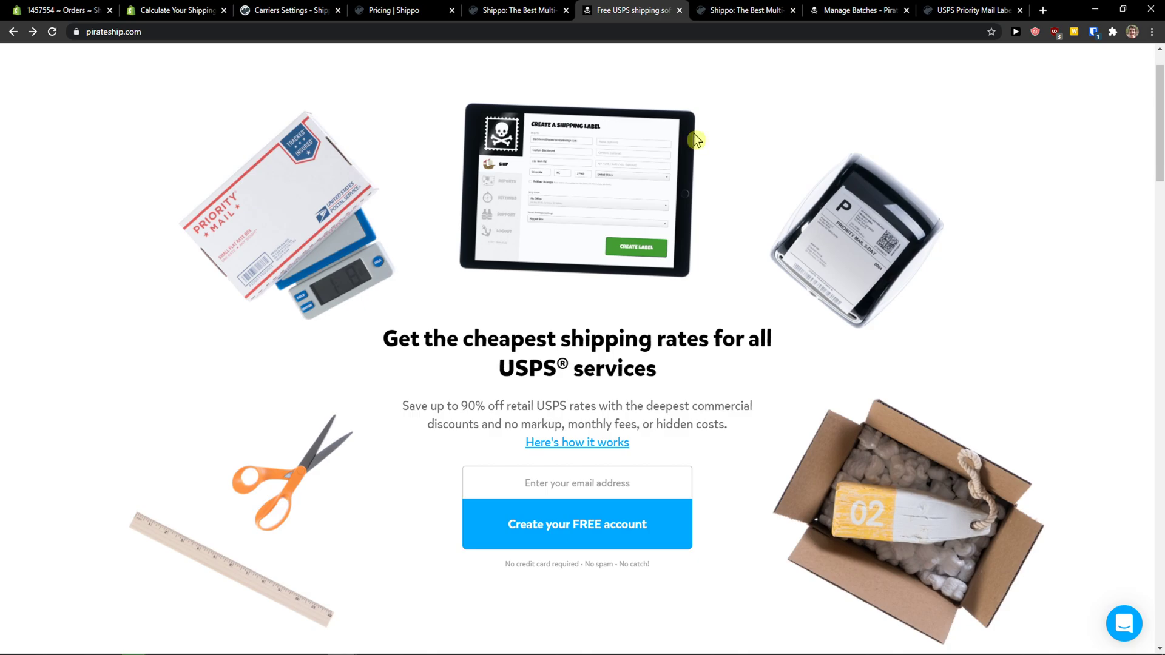
left_click(519, 10)
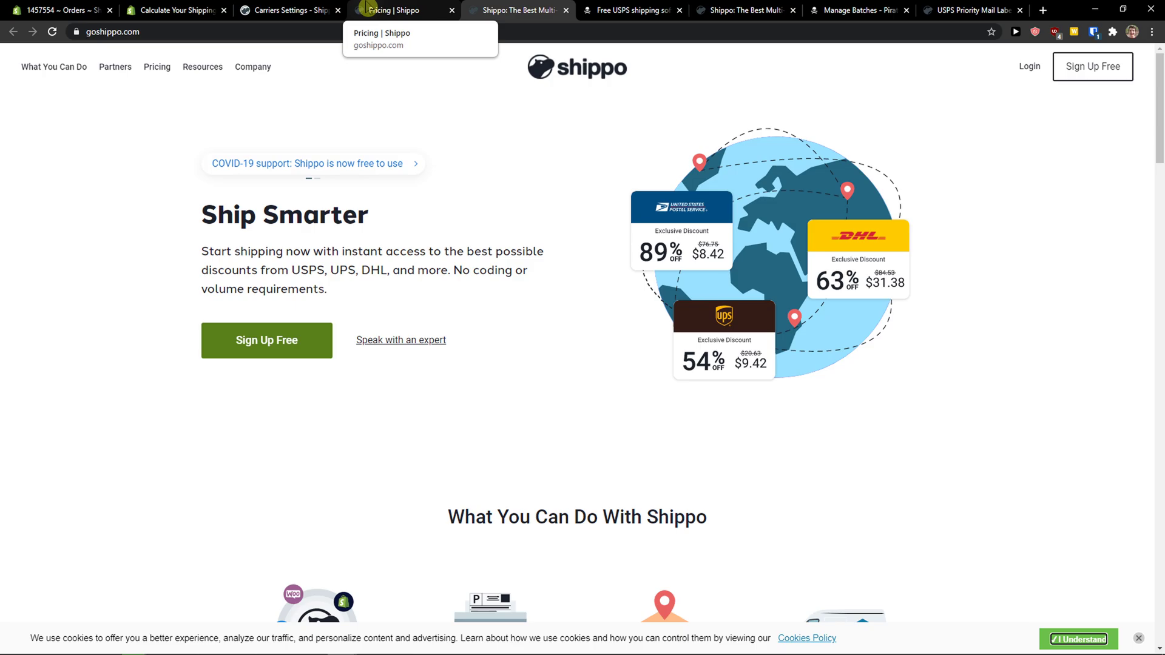
key("ctrl+Tab")
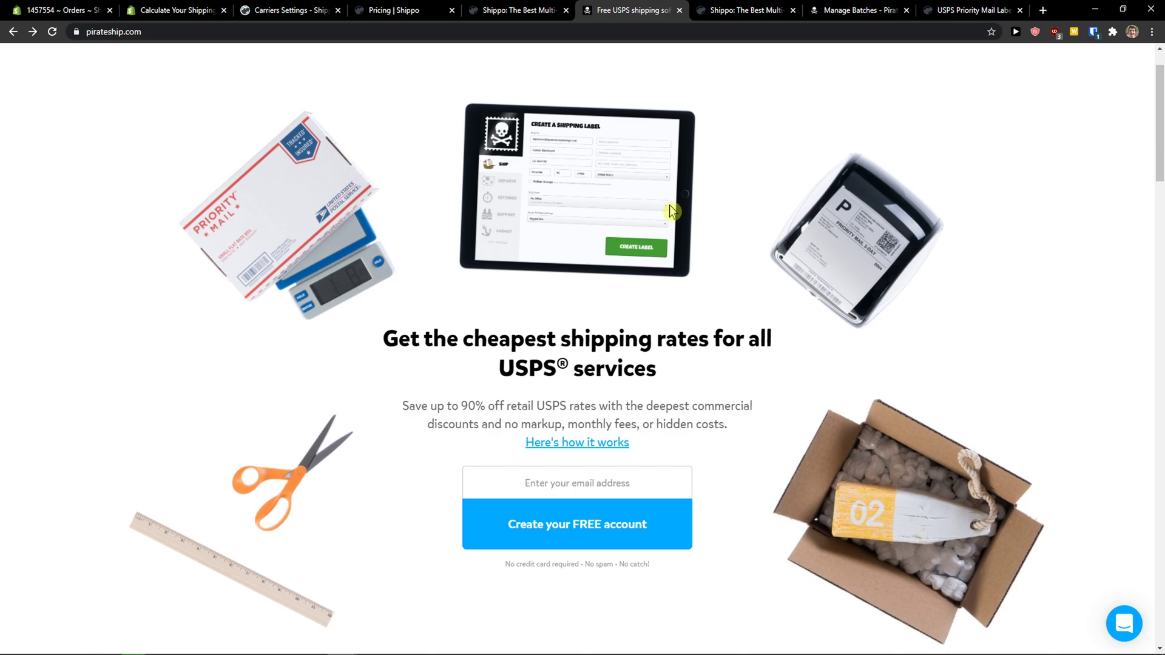
- Open Shippo's pricing page and expand the Professional plan's label-volume tiers ($10 to $200)
left_click(401, 9)
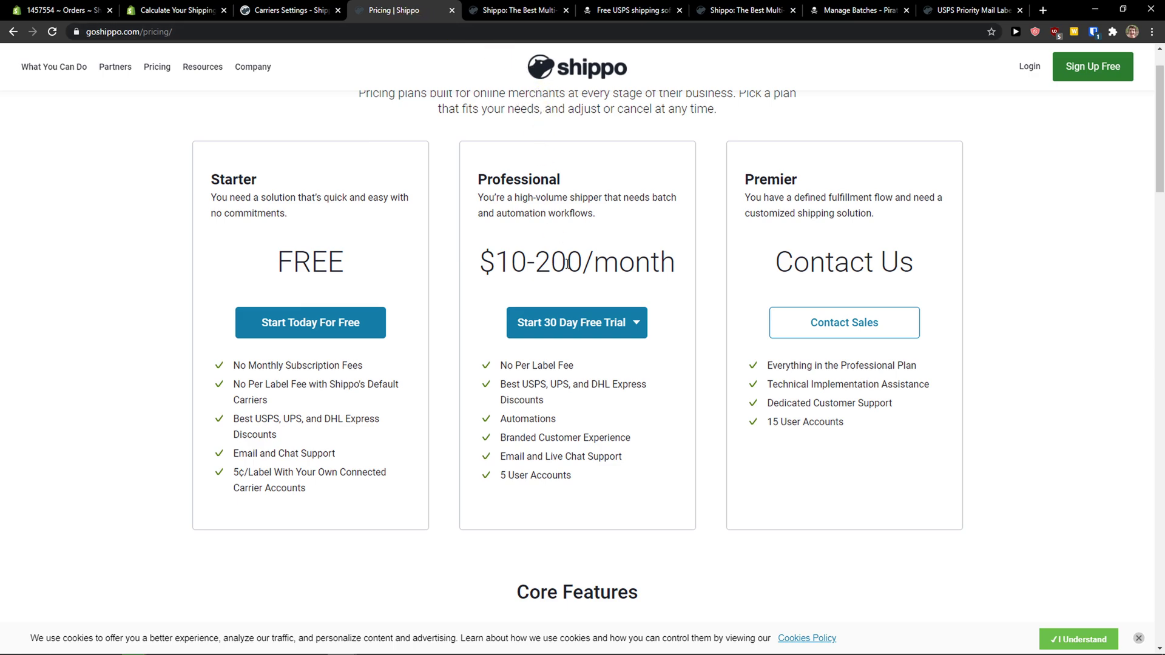
scroll(607, 286, "up", 1)
scroll(607, 287, "down", 1)
left_click(583, 326)
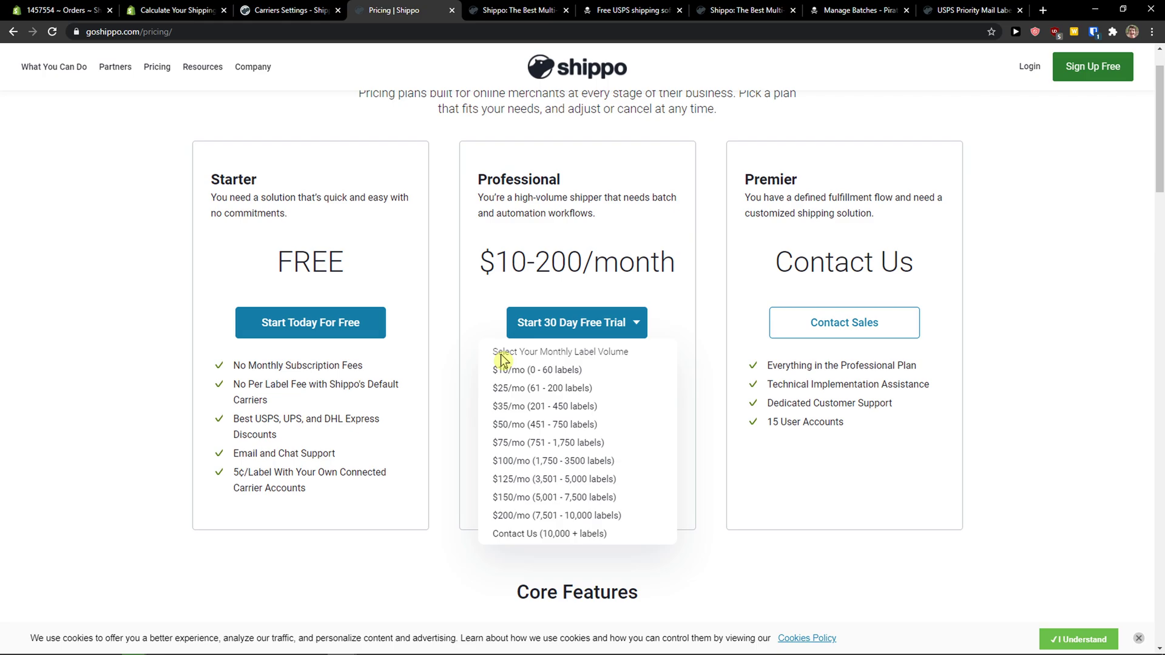
left_click(637, 10)
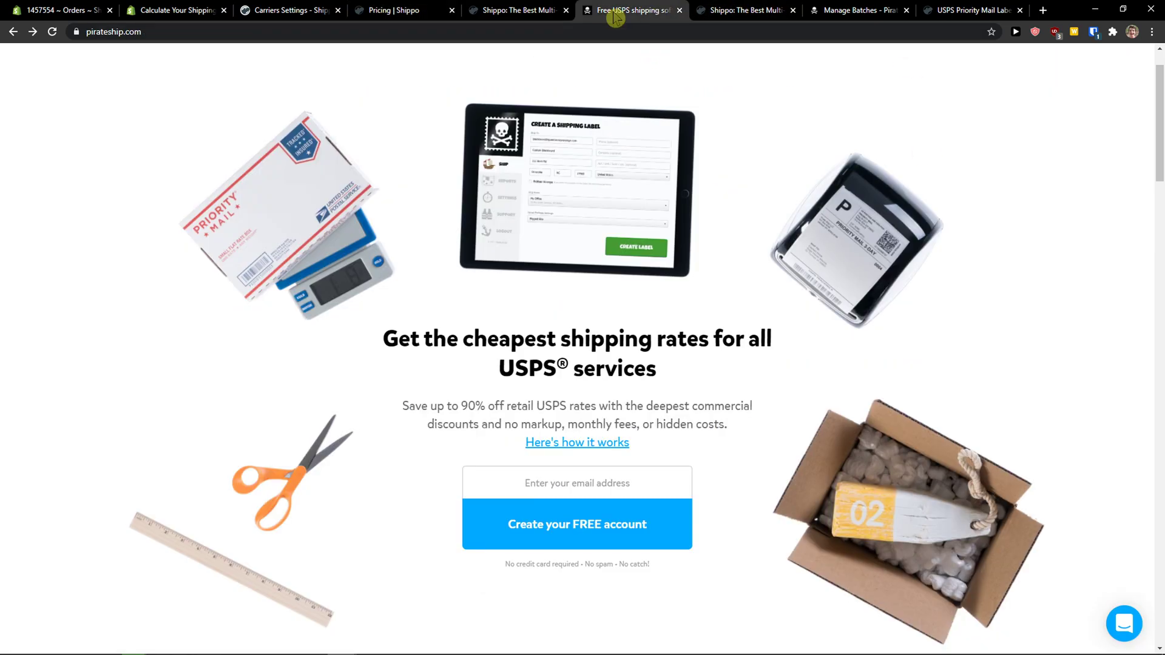
left_click(429, 7)
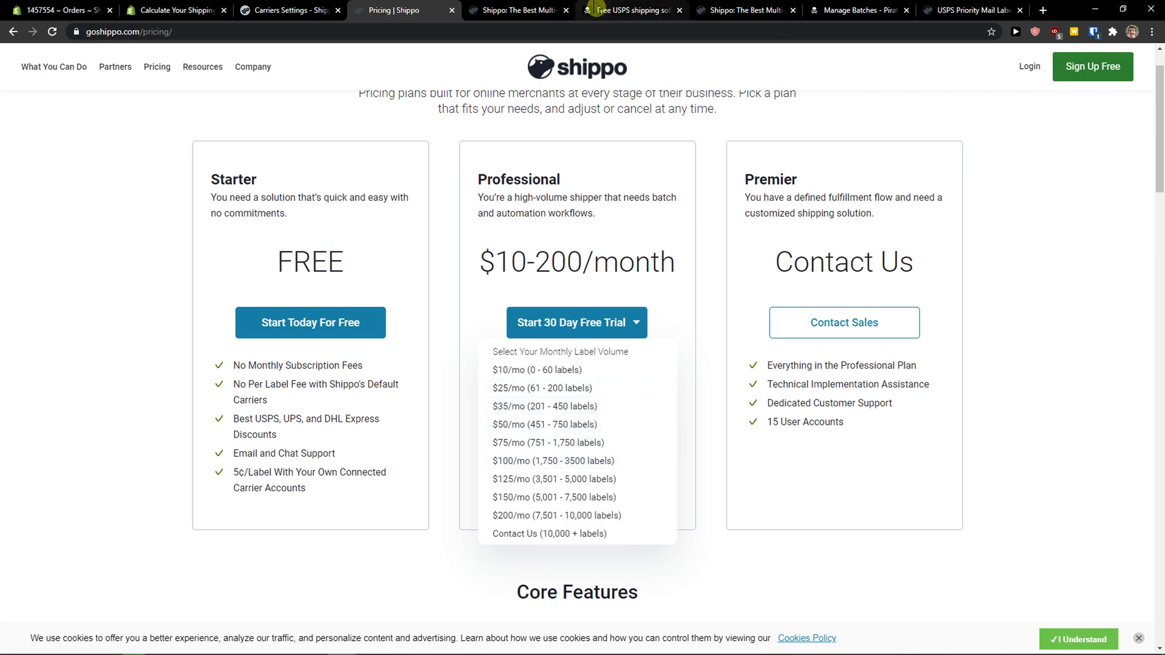
- Open Pirate Ship's rate calculator page and its Commercial Pricing link in a new tab
left_click(633, 10)
scroll(443, 203, "up", 2)
left_click(415, 88)
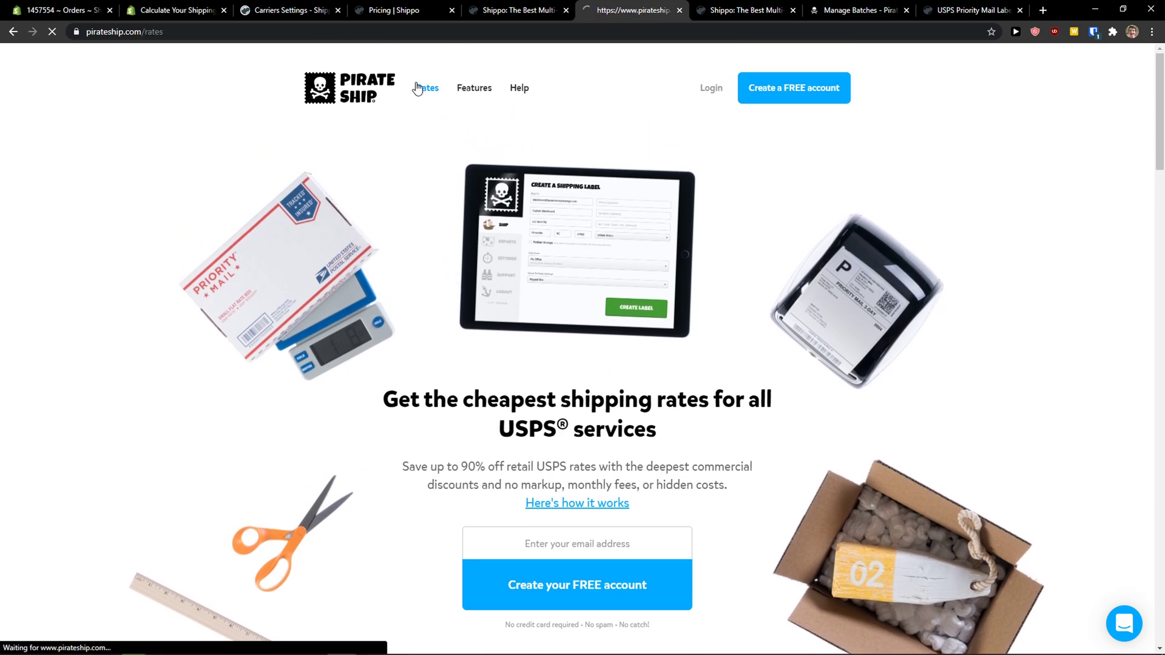
scroll(624, 304, "down", 2)
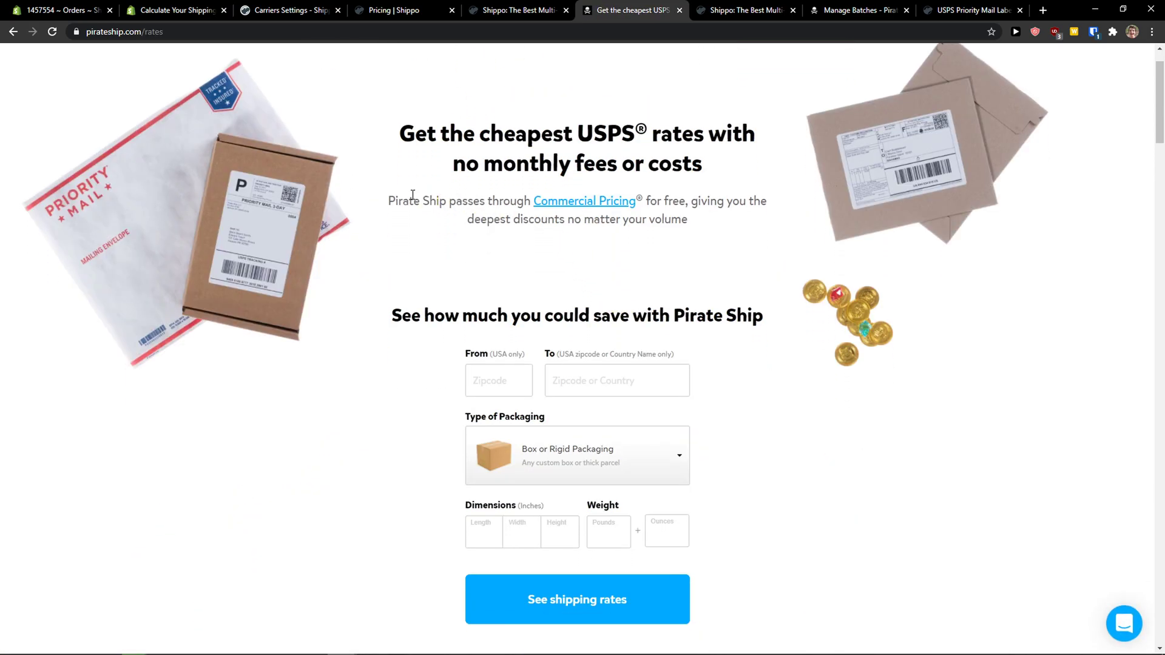
left_click_drag(412, 195, 568, 216)
left_click(582, 201, "ctrl")
- View the USPS Commercial Pricing page, highlighting its subtitle about the deepest discounts
left_click(645, 9)
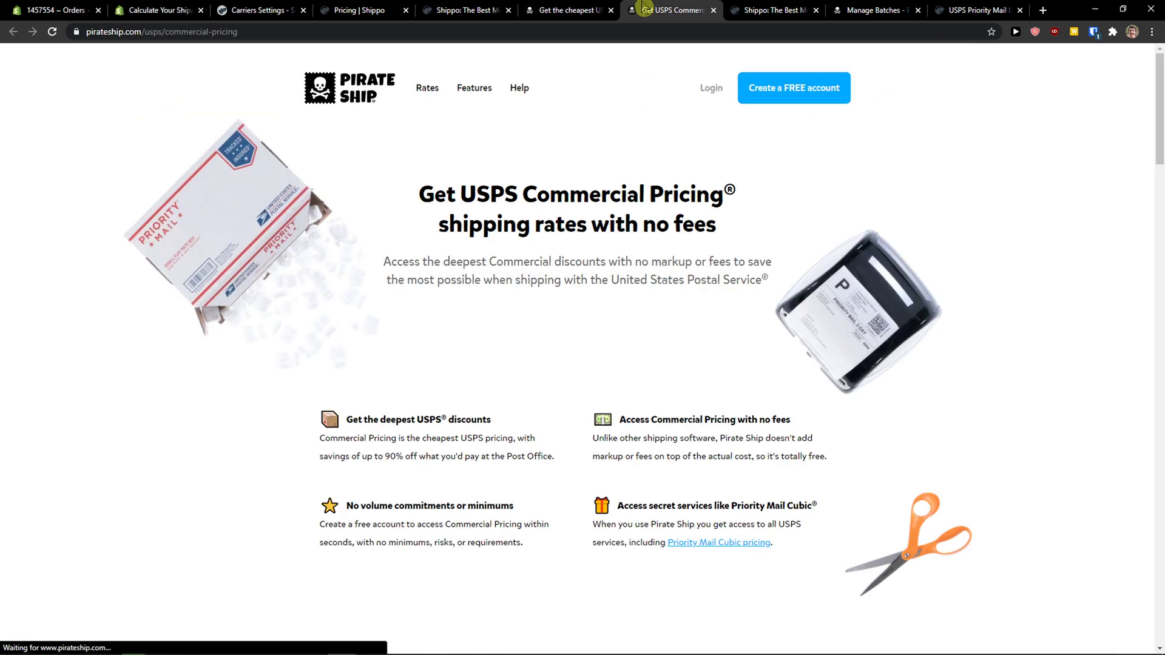
scroll(583, 328, "down", 1)
left_click_drag(428, 132, 643, 164)
left_click(583, 170)
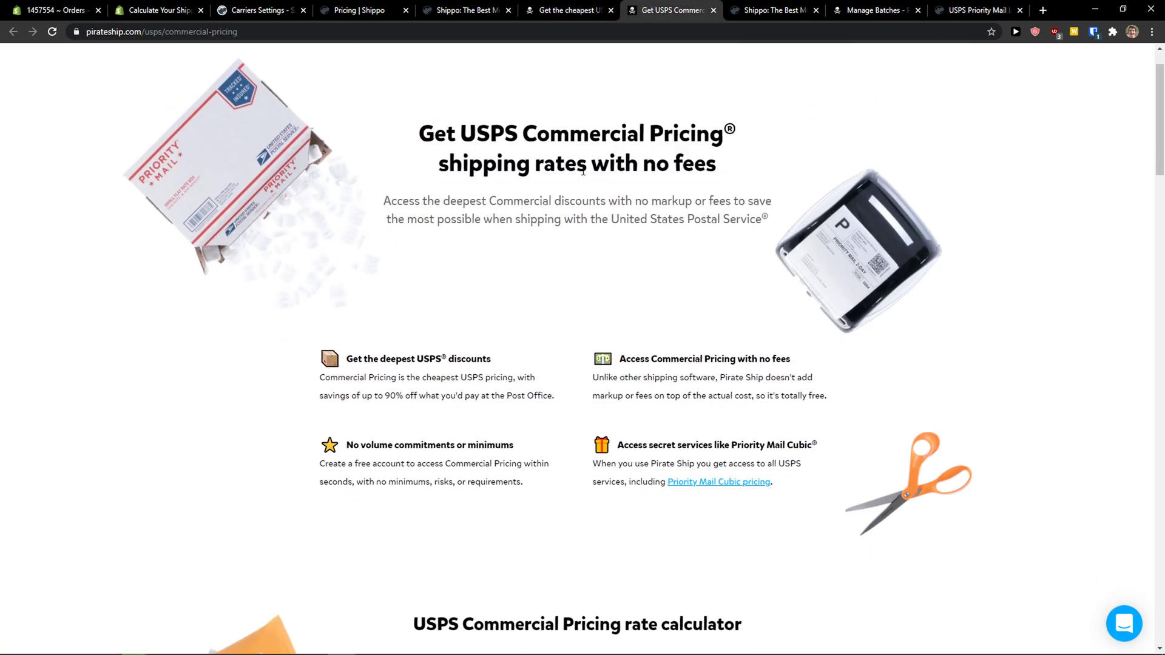
left_click_drag(409, 200, 740, 239)
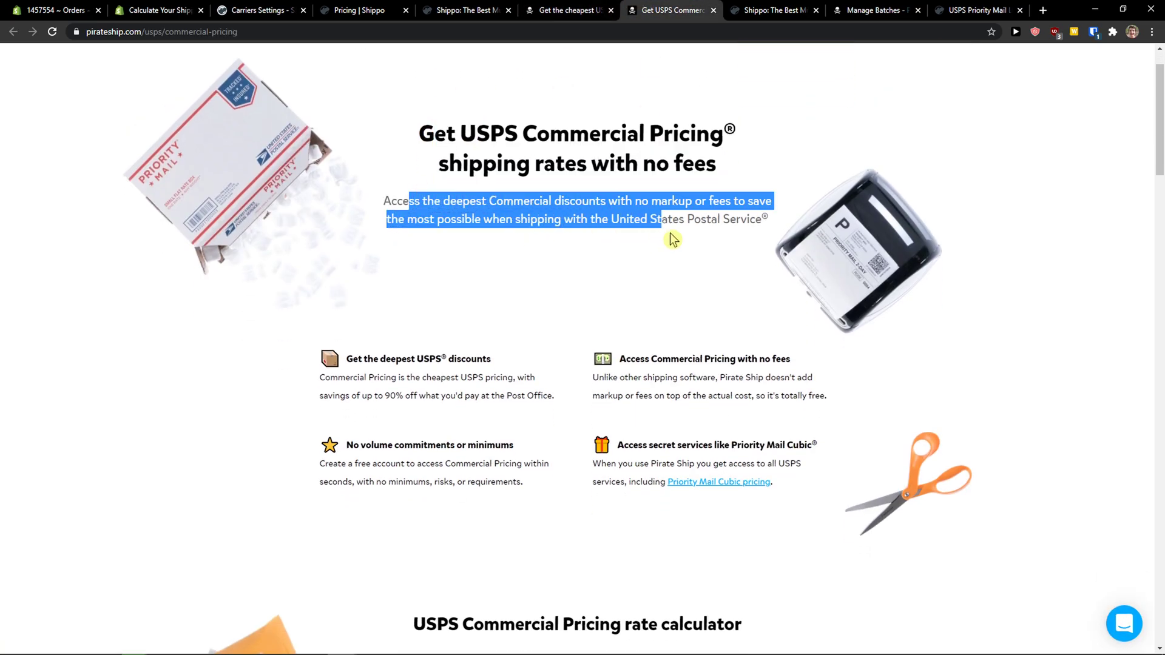
scroll(709, 258, "up", 1)
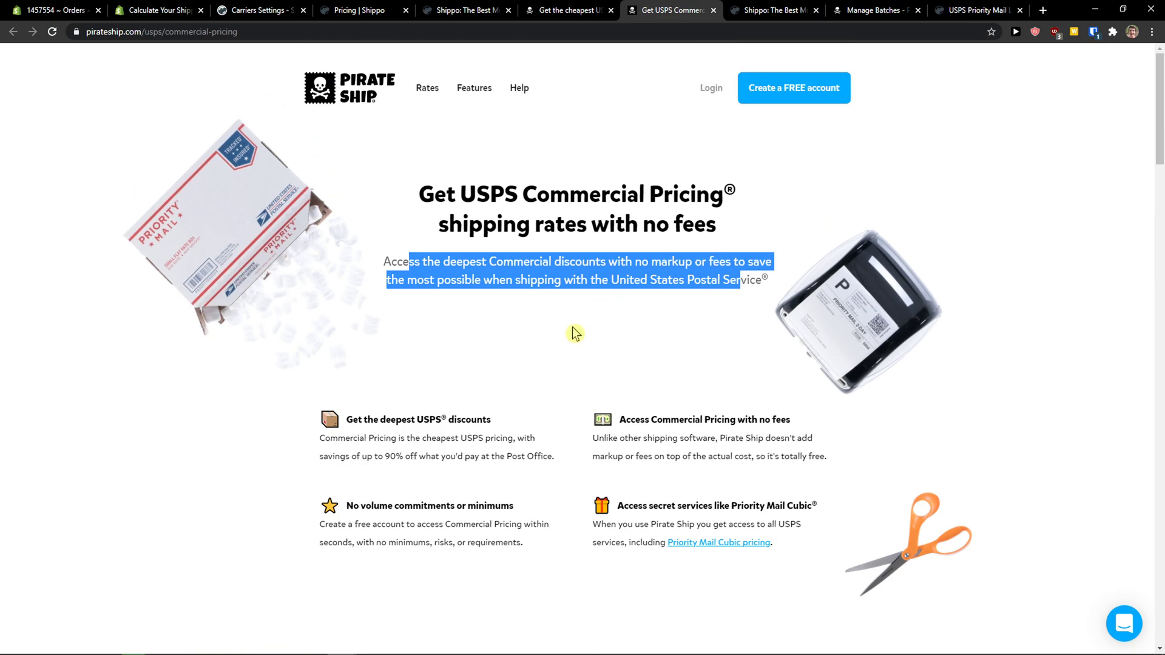
scroll(575, 333, "down", 1)
- Return to Pirate Ship's rate calculator and open its packaging type list
left_click(566, 9)
scroll(422, 275, "down", 1)
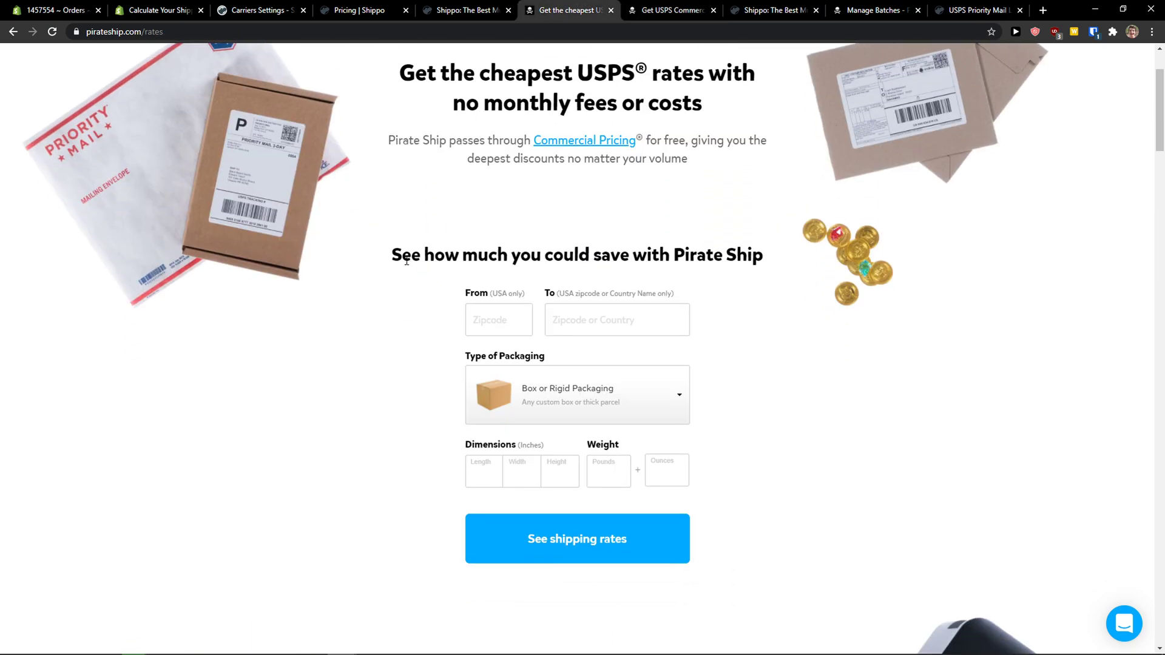
left_click_drag(402, 255, 762, 257)
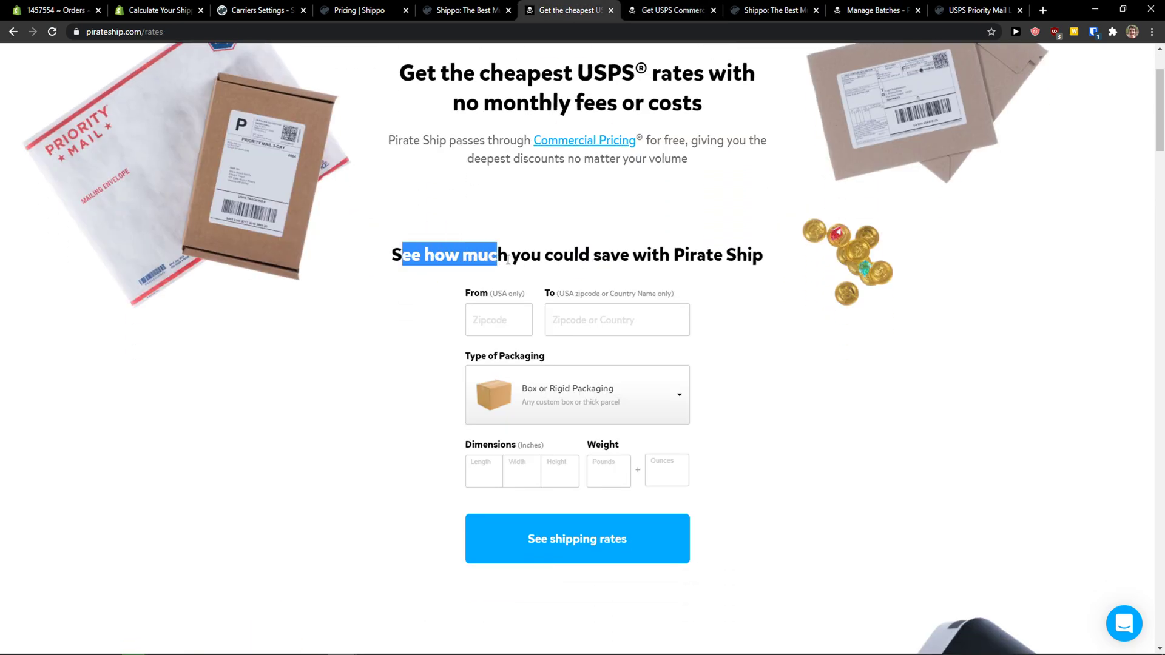
left_click(476, 320)
left_click_drag(488, 255, 716, 257)
left_click(741, 261)
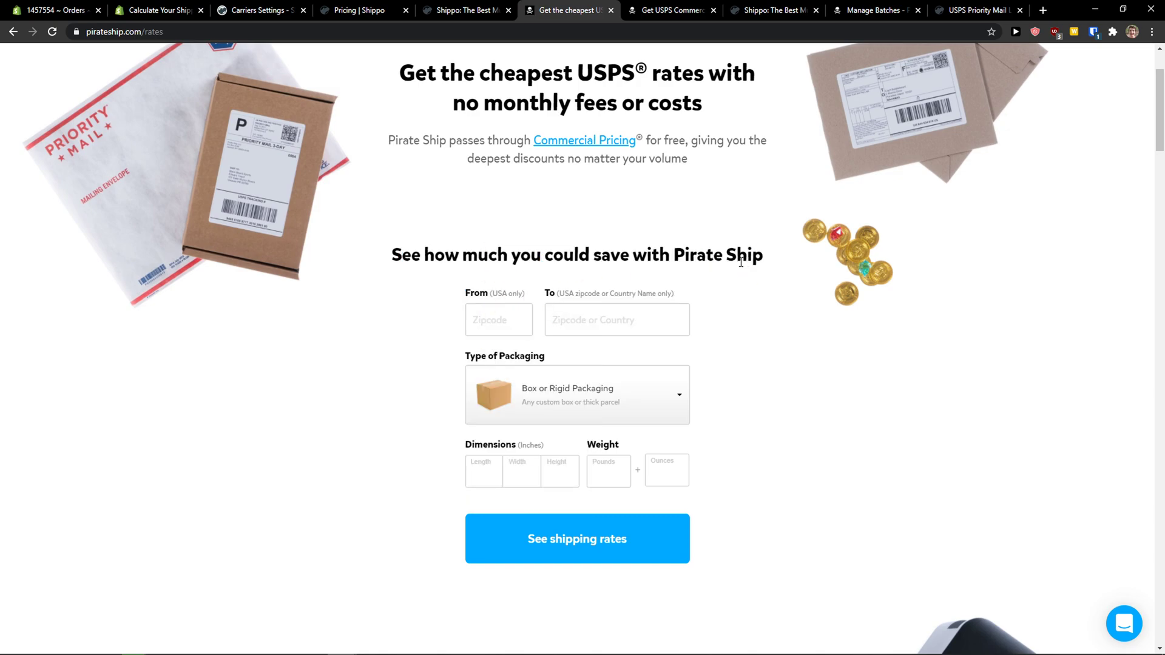
left_click(687, 412)
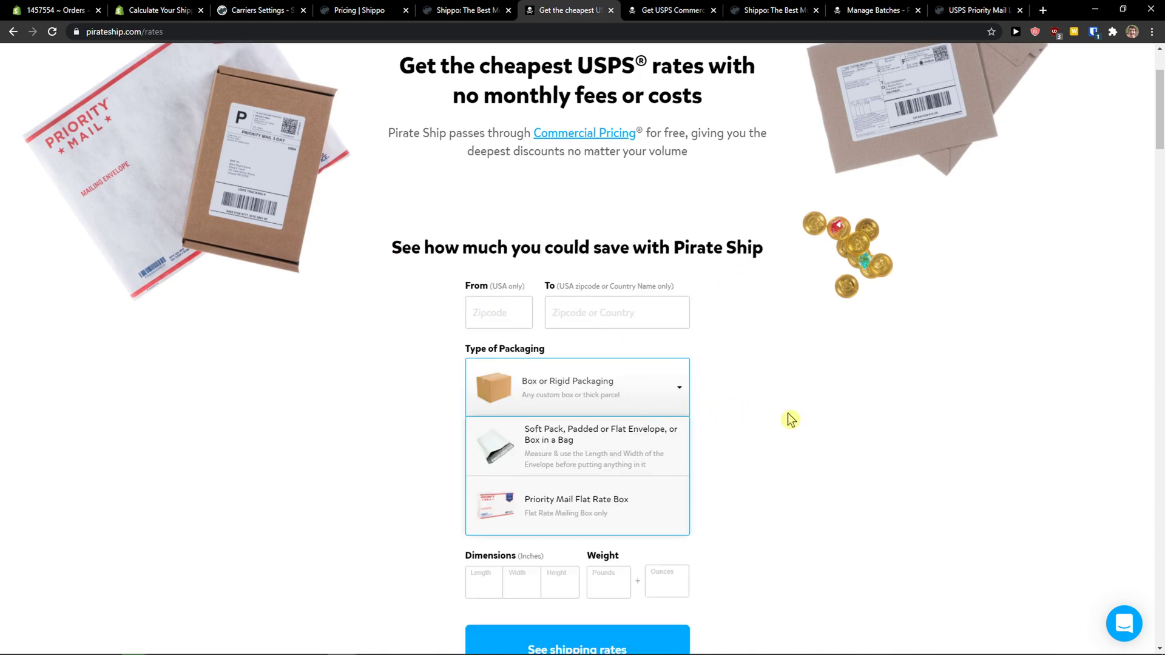
scroll(788, 418, "down", 1)
left_click(432, 7)
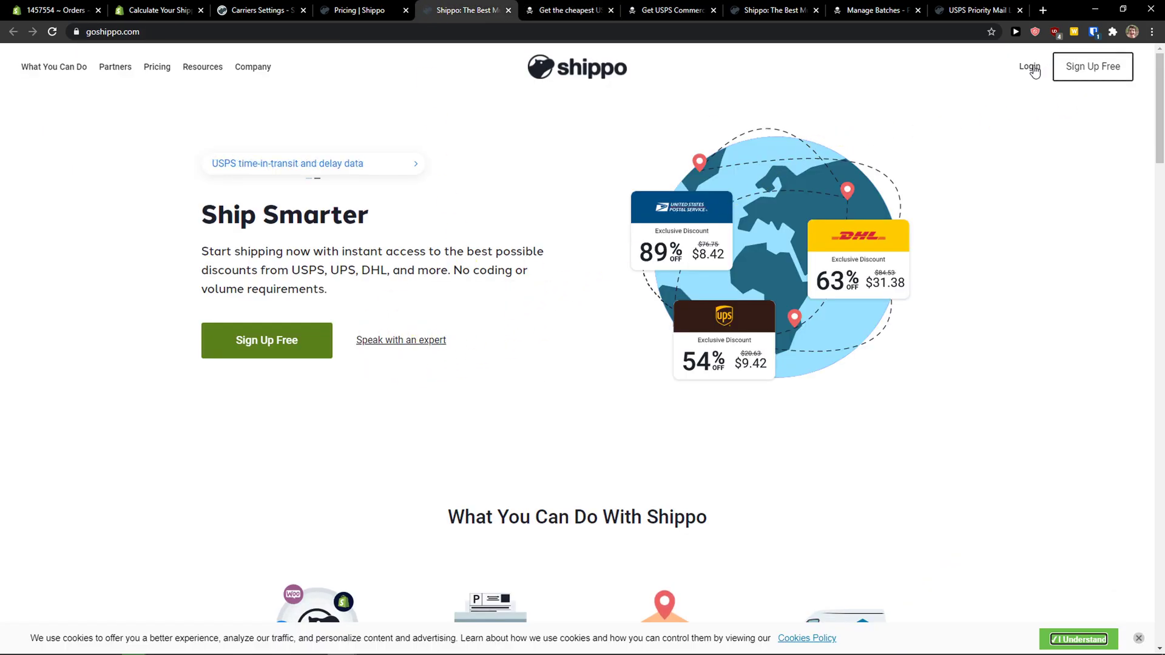
- Switch to the logged-in Pirate Ship dashboard and open the Quick Rate Quote form
left_click(651, 14)
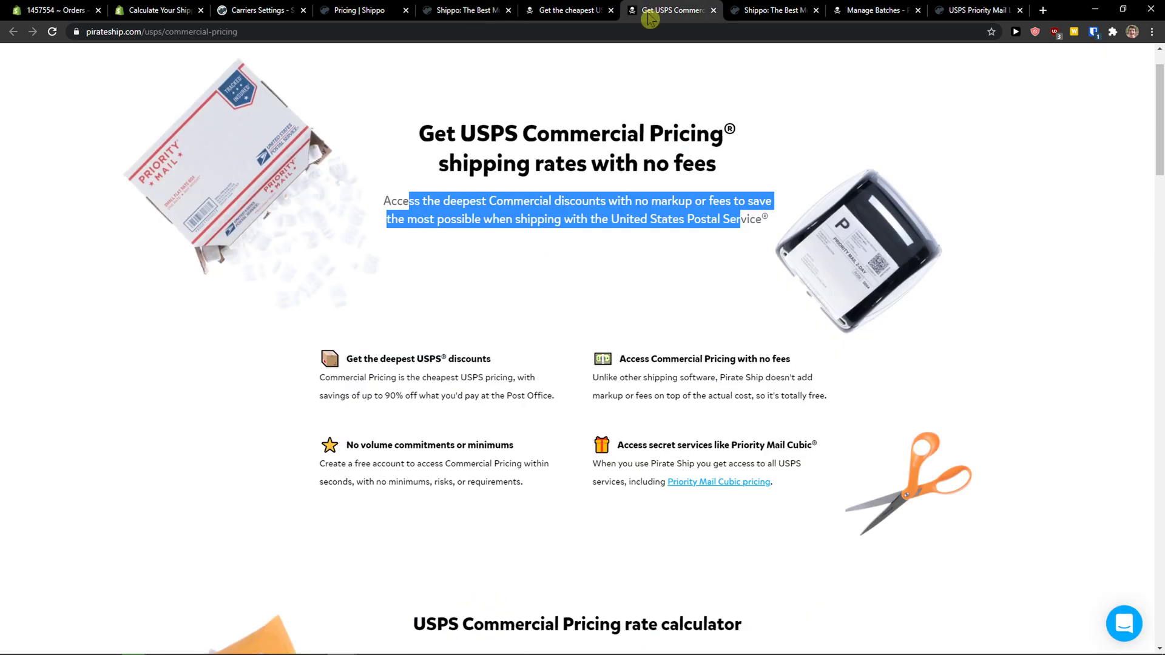
scroll(646, 165, "up", 1)
left_click(774, 10)
left_click(871, 13)
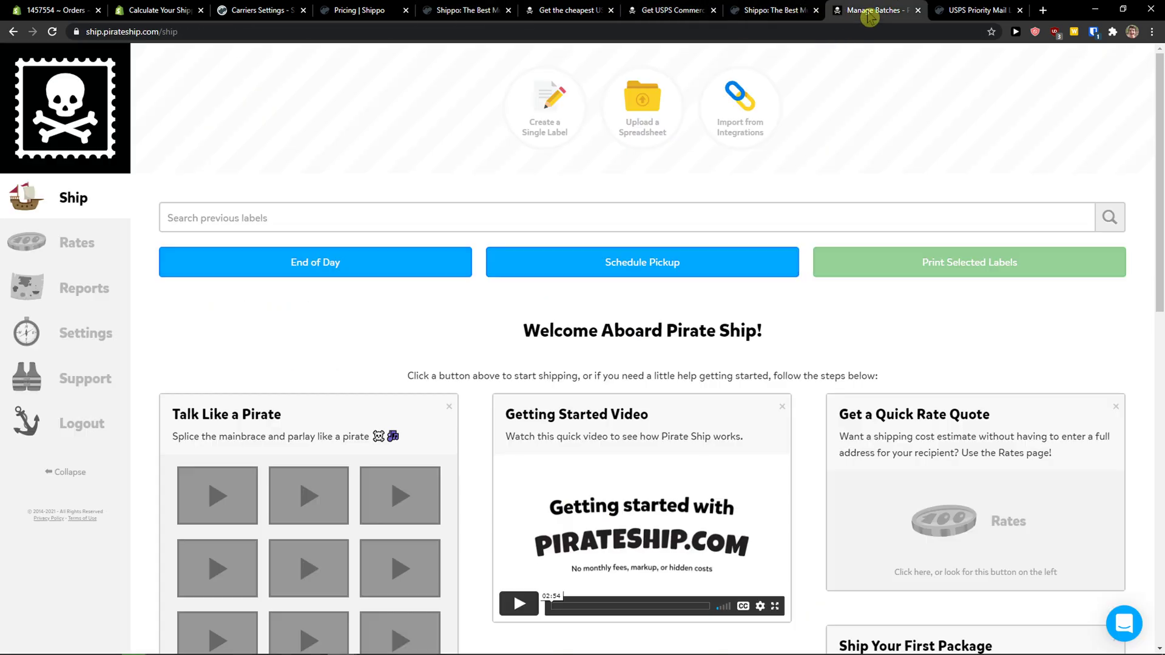
scroll(462, 261, "down", 1)
scroll(234, 174, "up", 1)
left_click(70, 256)
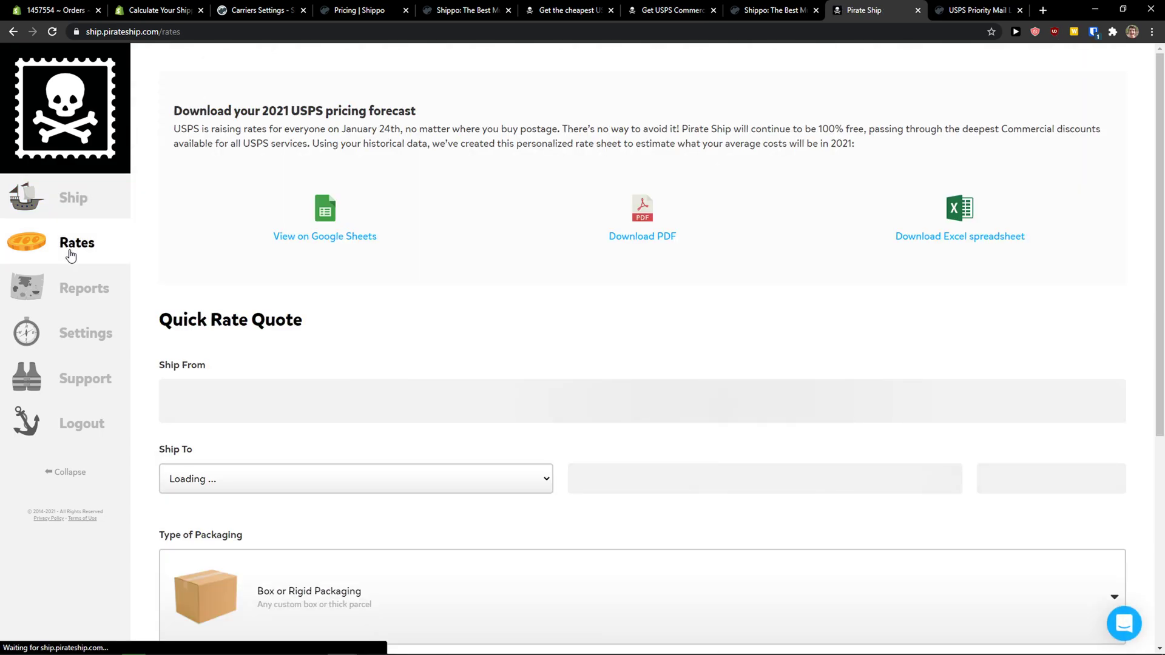
scroll(257, 280, "down", 1)
scroll(258, 280, "down", 2)
scroll(198, 276, "down", 2)
scroll(137, 210, "up", 2)
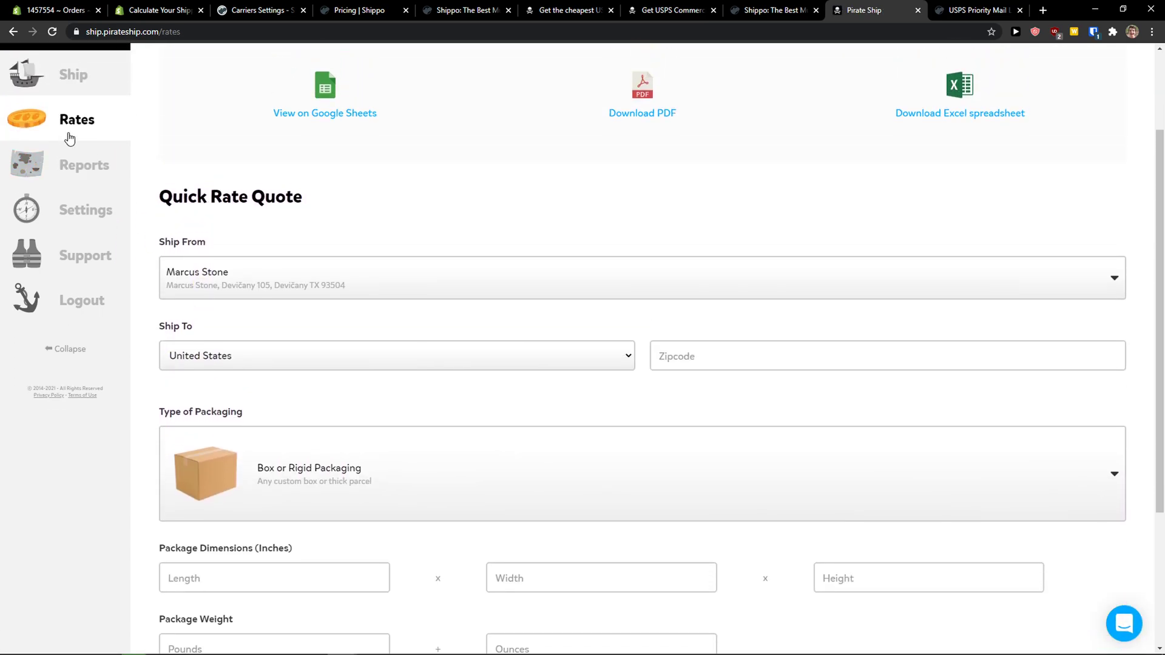
scroll(182, 209, "down", 1)
scroll(294, 285, "down", 1)
scroll(346, 242, "down", 1)
scroll(260, 275, "down", 1)
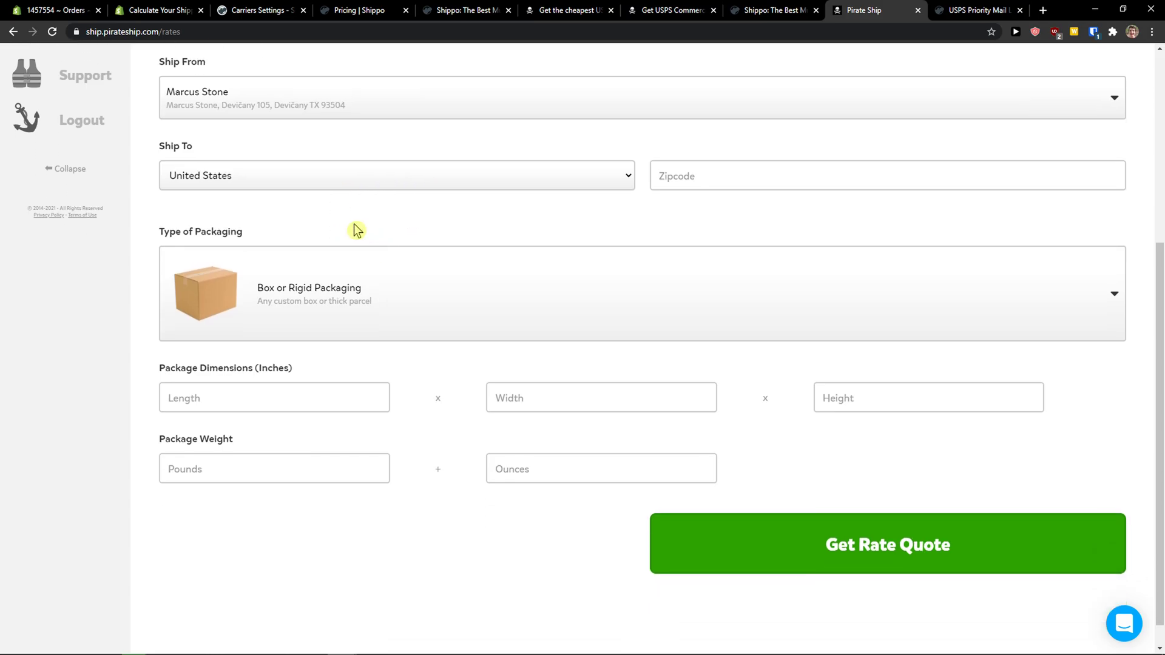
scroll(113, 182, "up", 2)
scroll(78, 86, "up", 1)
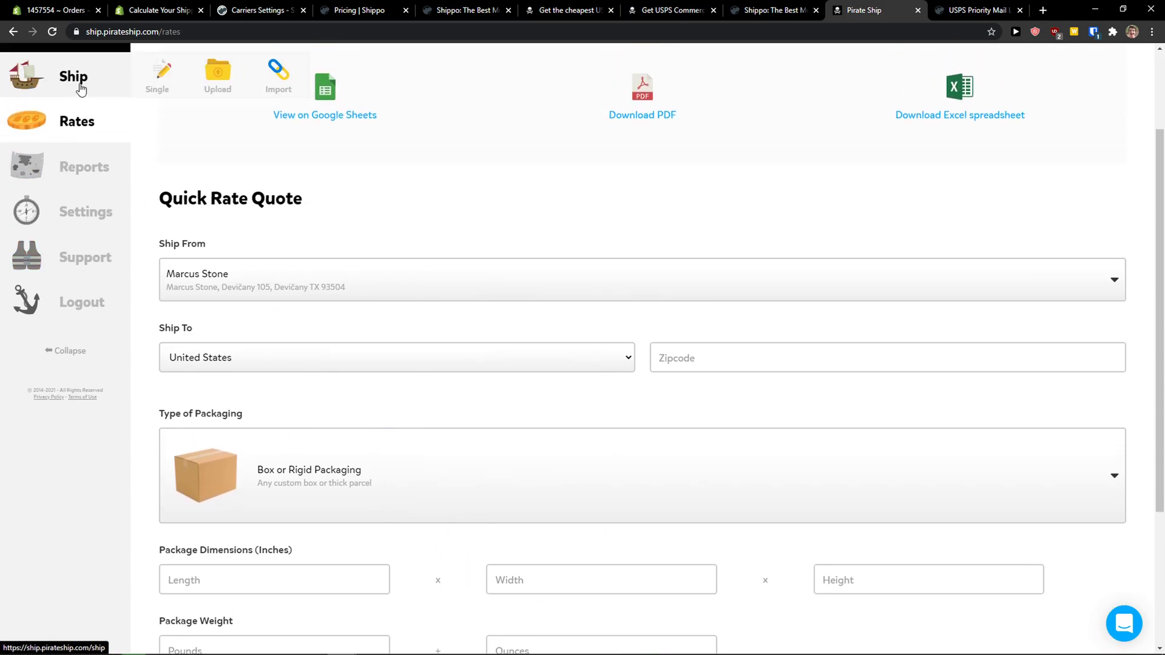
- On Pirate Ship's Ship dashboard, try the label search, then view the shipping report
left_click(80, 87)
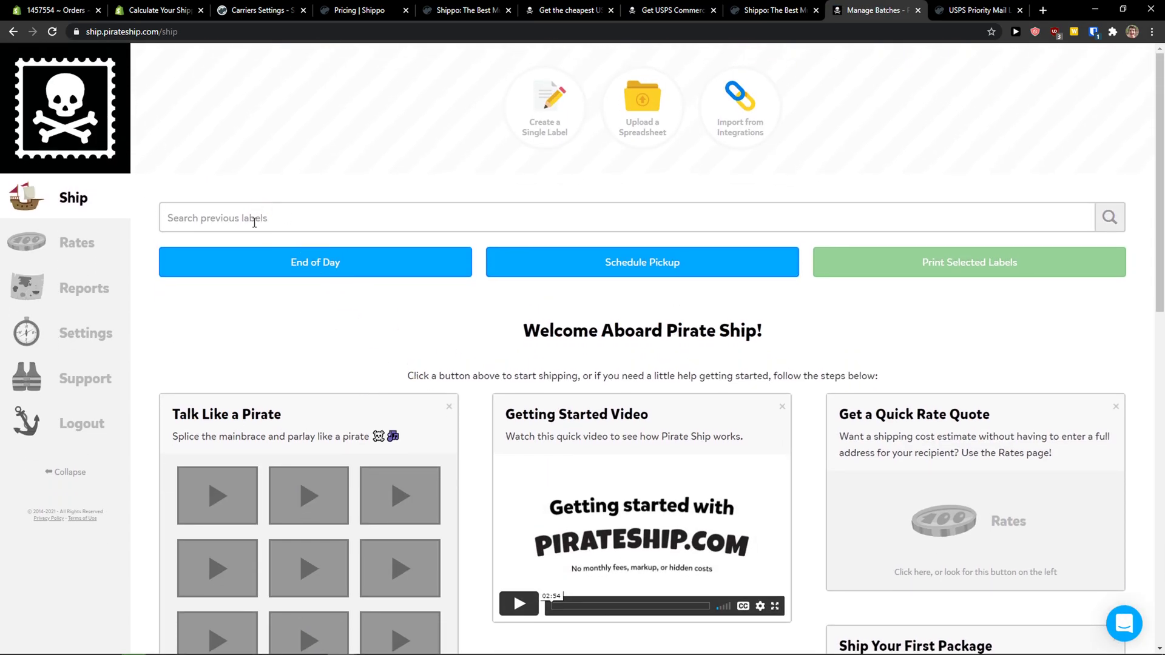
left_click(249, 219)
left_click(362, 330)
scroll(742, 154, "down", 1)
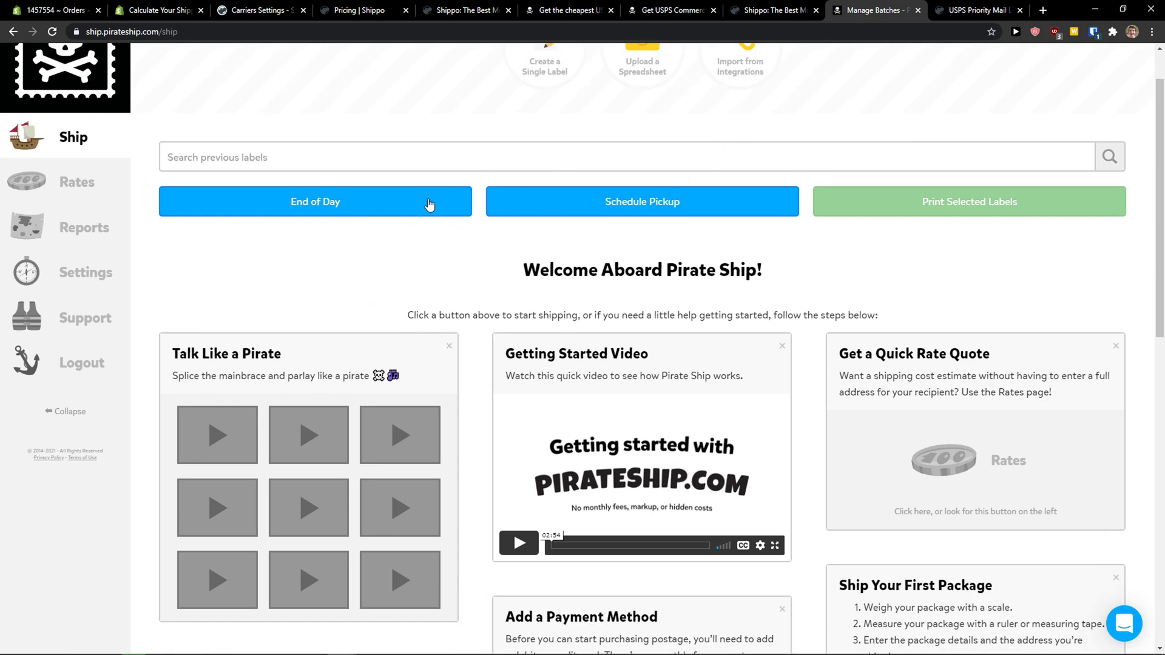
left_click(89, 233)
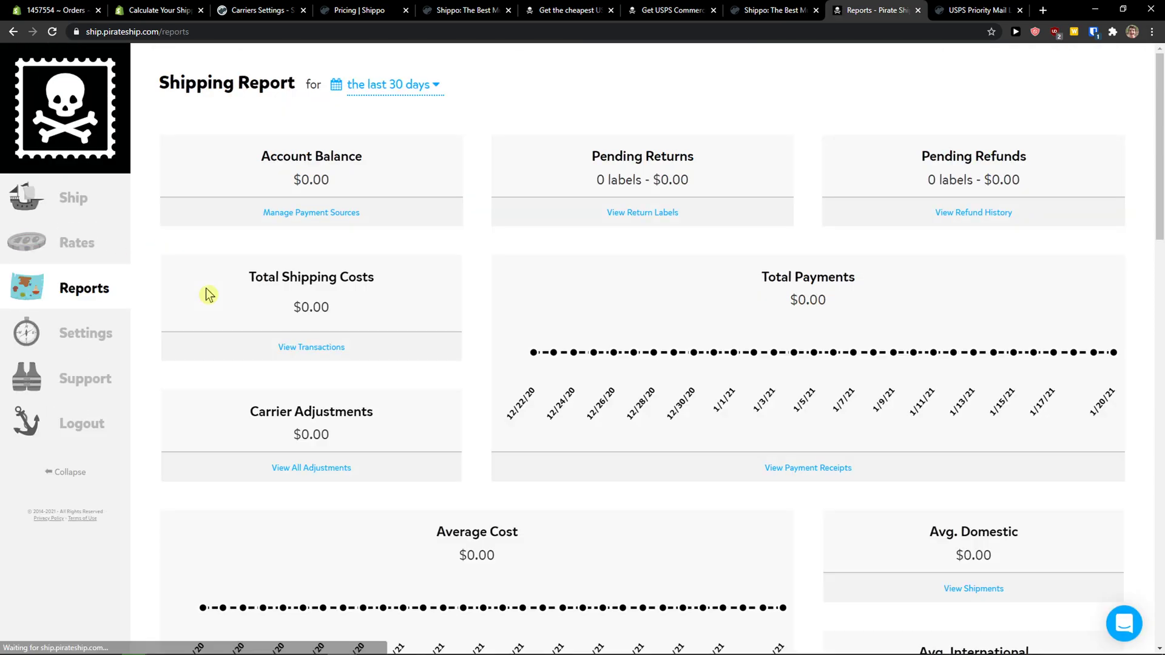
scroll(72, 314, "down", 1)
scroll(73, 314, "down", 1)
- Browse Pirate Ship's settings, Manage Integrations page and Support, returning to the Ship dashboard
left_click(78, 273)
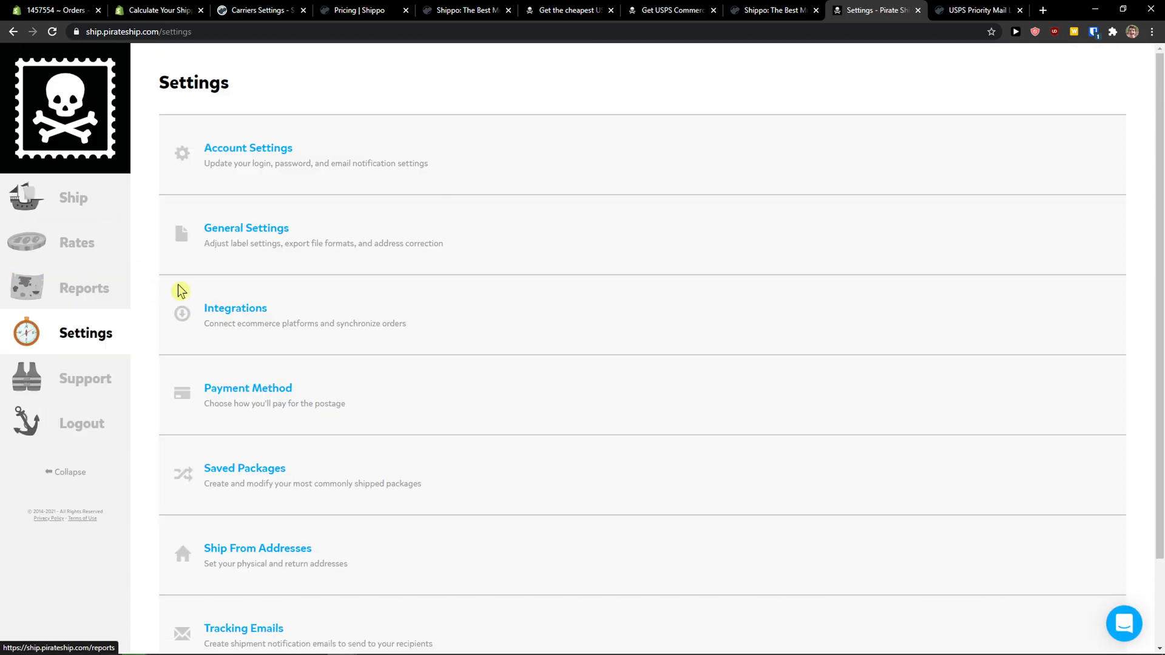
left_click(317, 310)
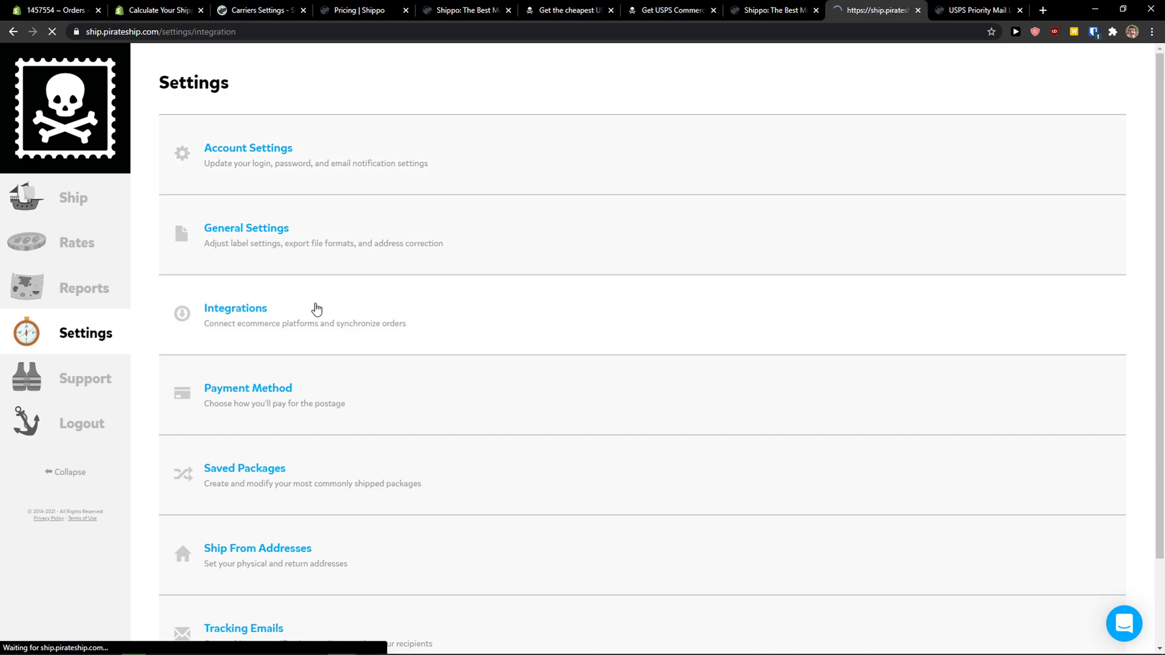
scroll(407, 348, "down", 1)
scroll(407, 349, "up", 1)
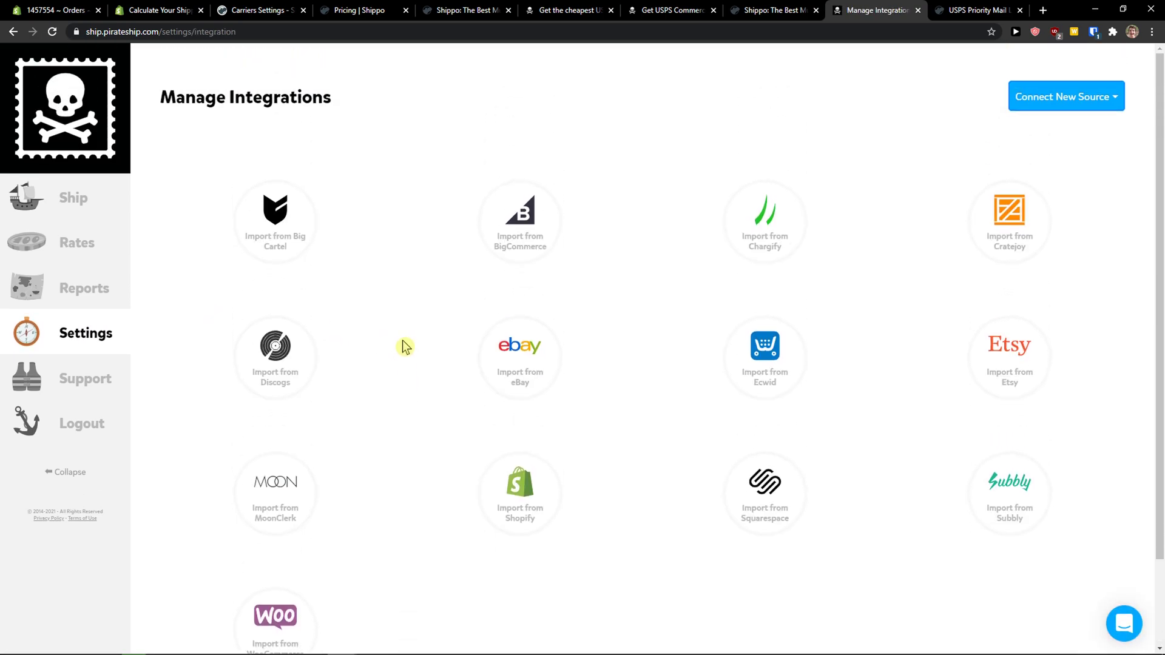
scroll(392, 337, "down", 1)
scroll(372, 327, "up", 1)
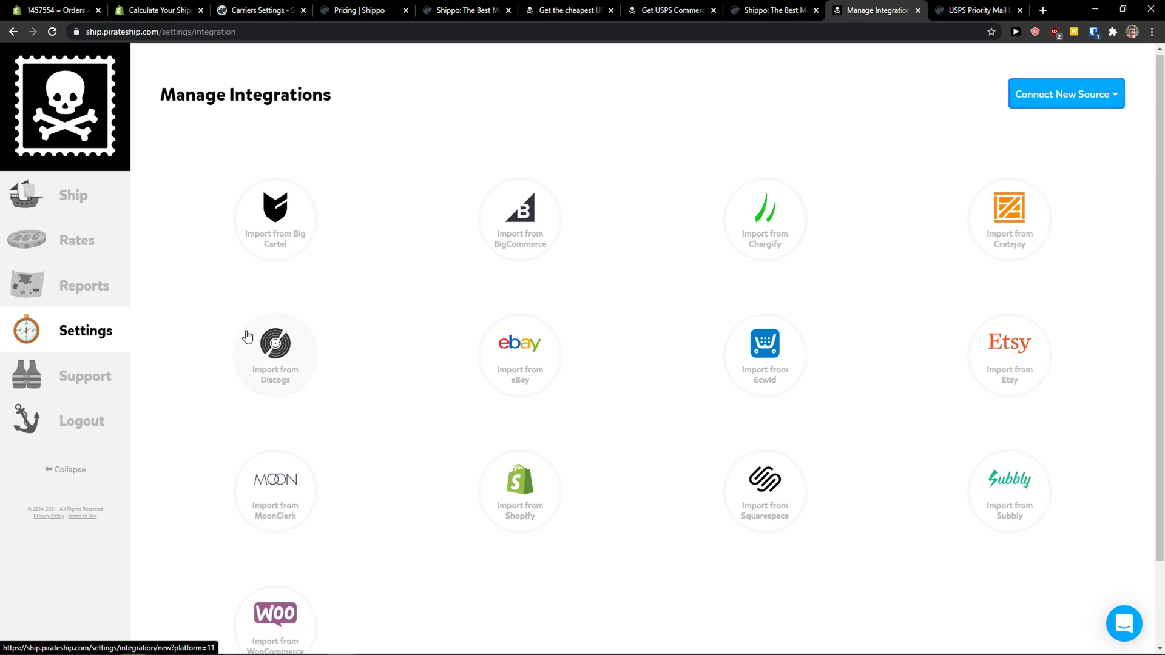
scroll(246, 333, "down", 1)
left_click(91, 328)
left_click(808, 13)
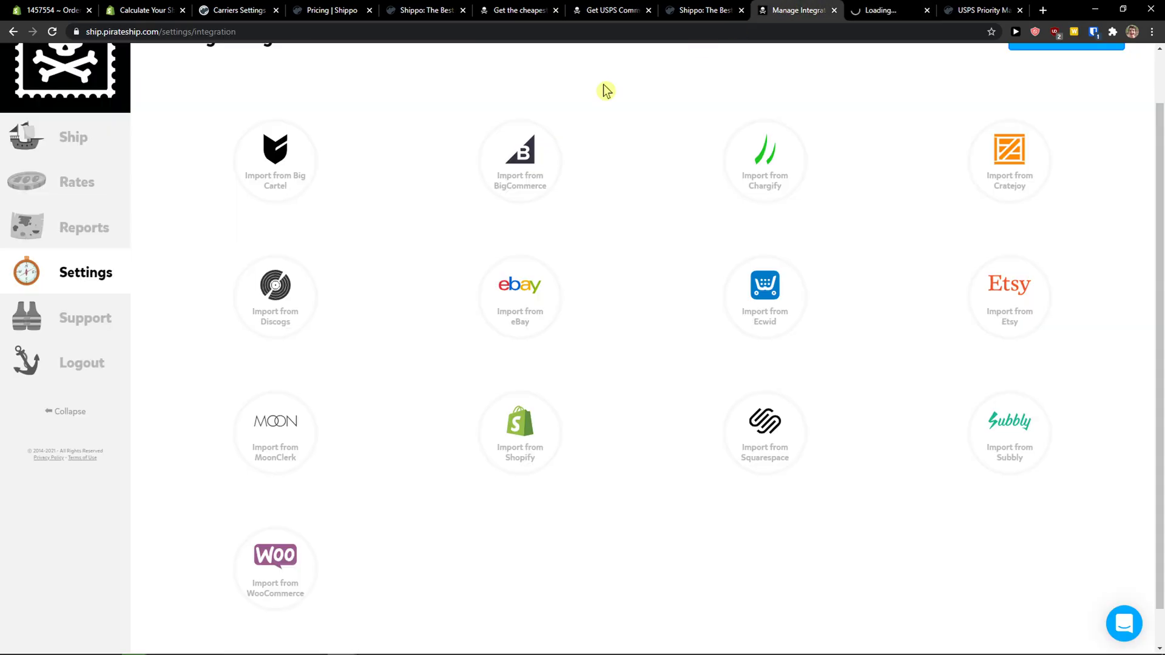
scroll(81, 360, "up", 1)
left_click(68, 214)
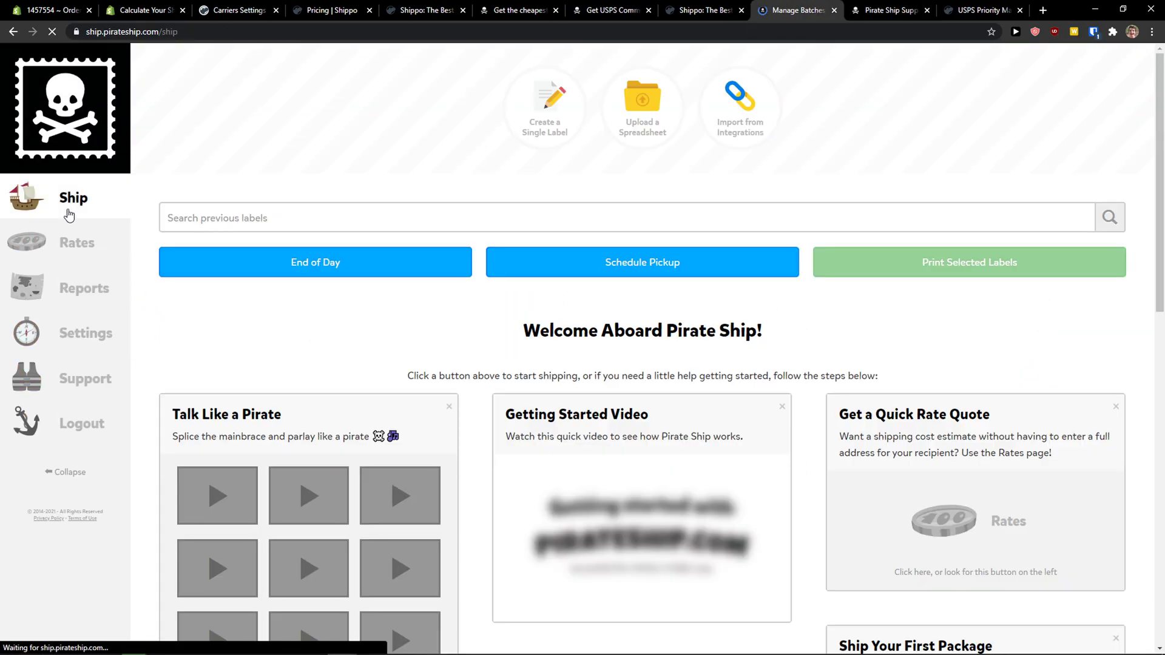
- Log into Shippo from its USPS Priority Mail page and view Shipments and Analytics
left_click(966, 16)
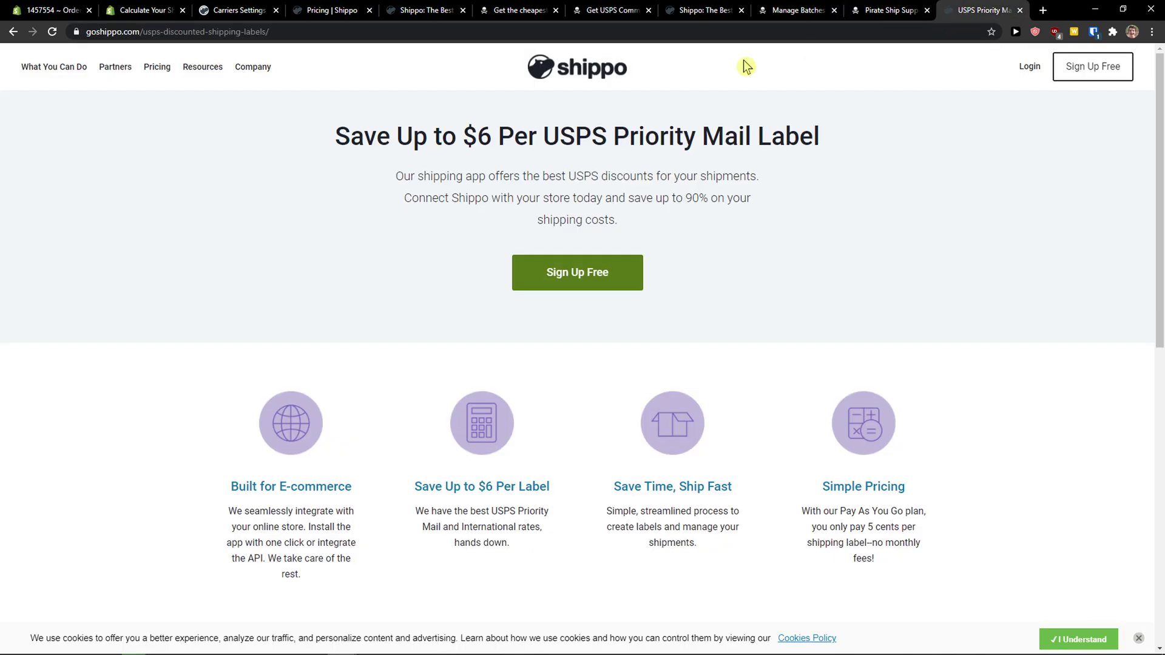
left_click(1030, 66)
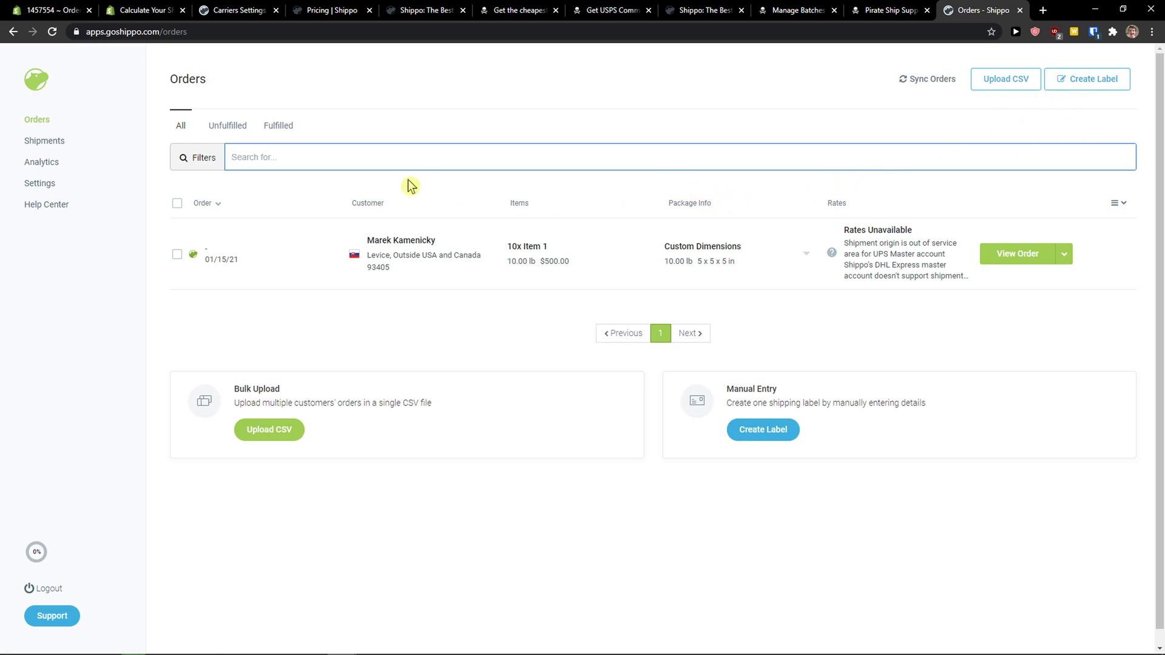
left_click(60, 143)
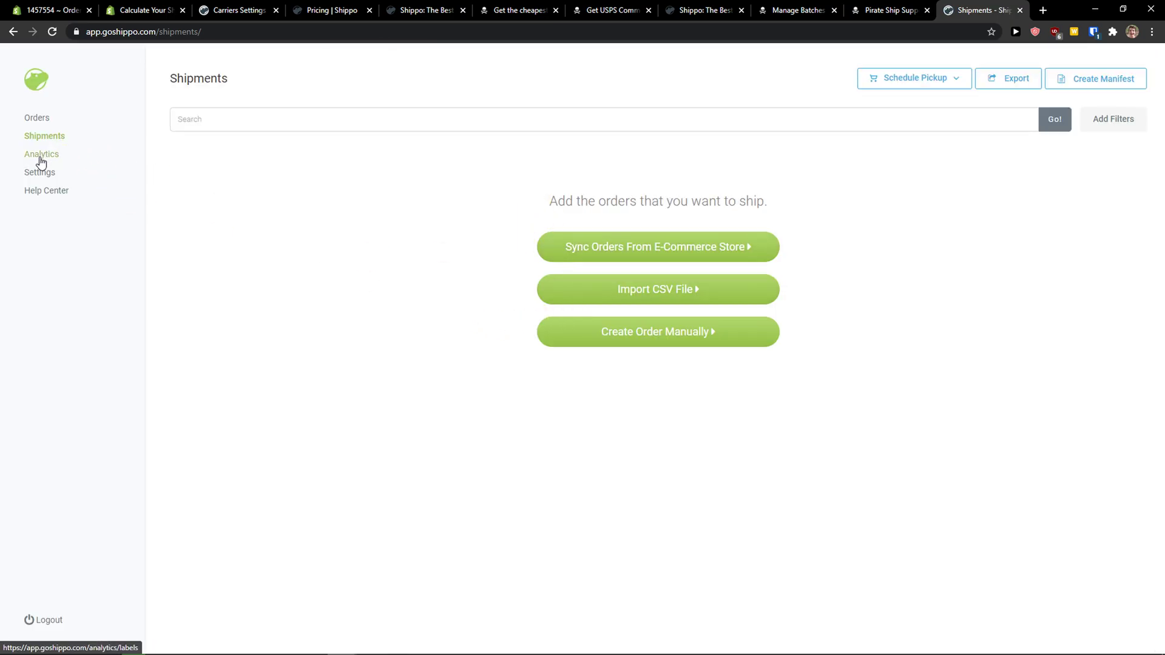
left_click(41, 153)
- Peek at the Shippo homepage and Pirate Ship dashboard, then bring up Shippo's Settings sections
left_click(706, 10)
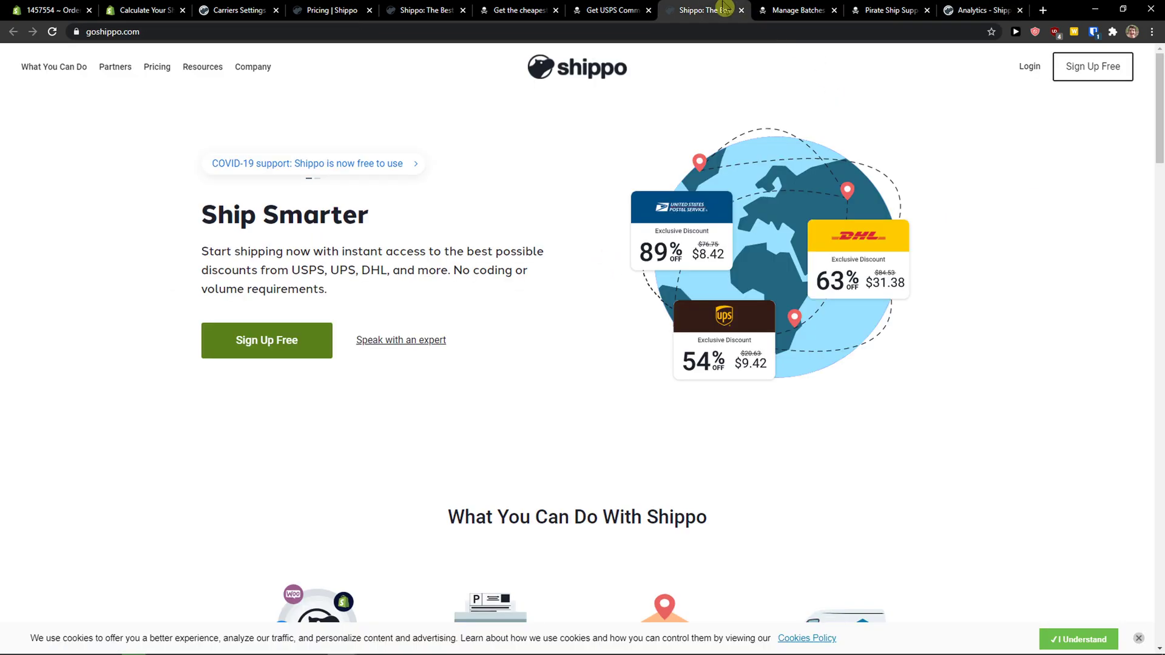
left_click(794, 11)
left_click(959, 10)
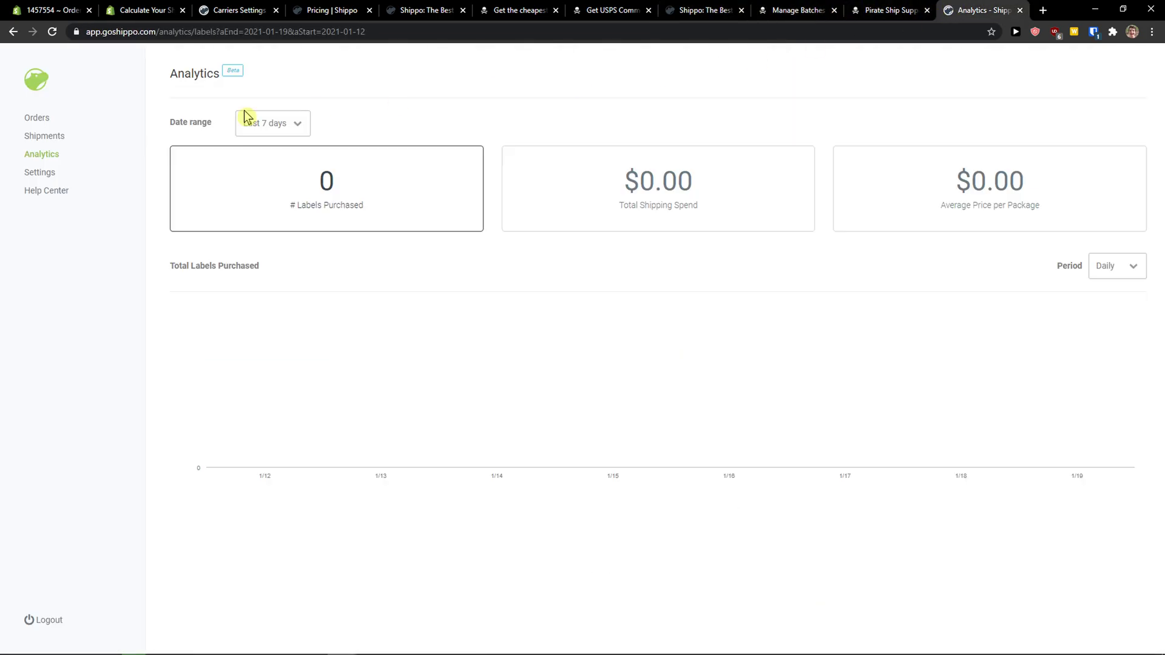
left_click(39, 175)
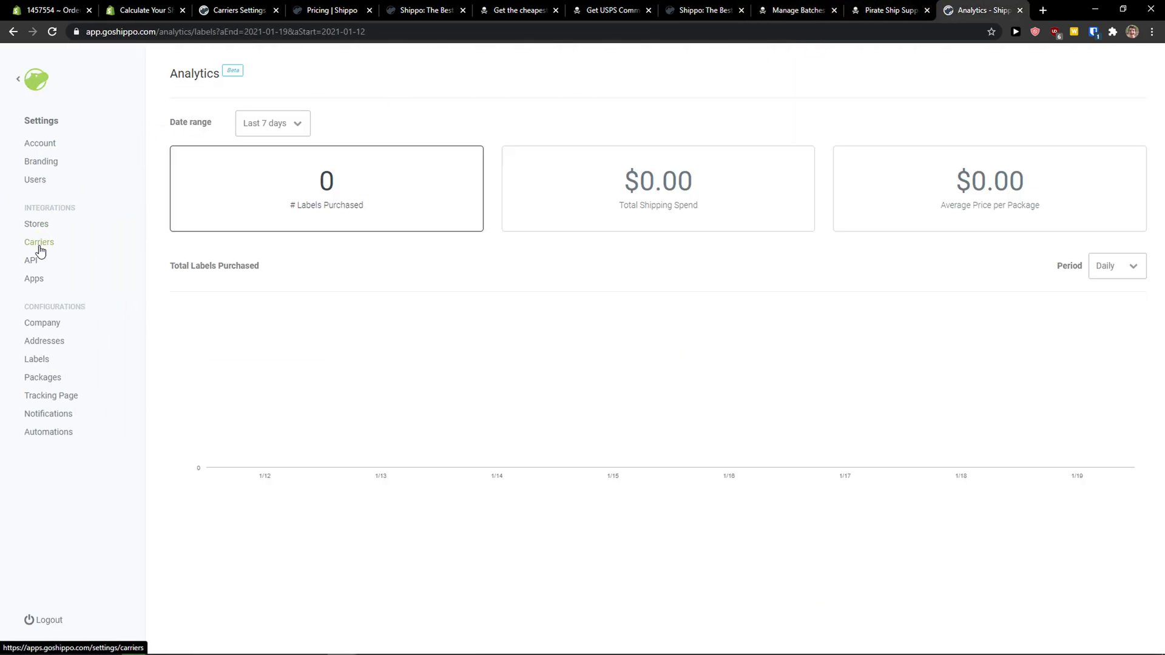
- Open Shippo's Stores settings and browse the full list of supported store platforms
left_click(38, 226)
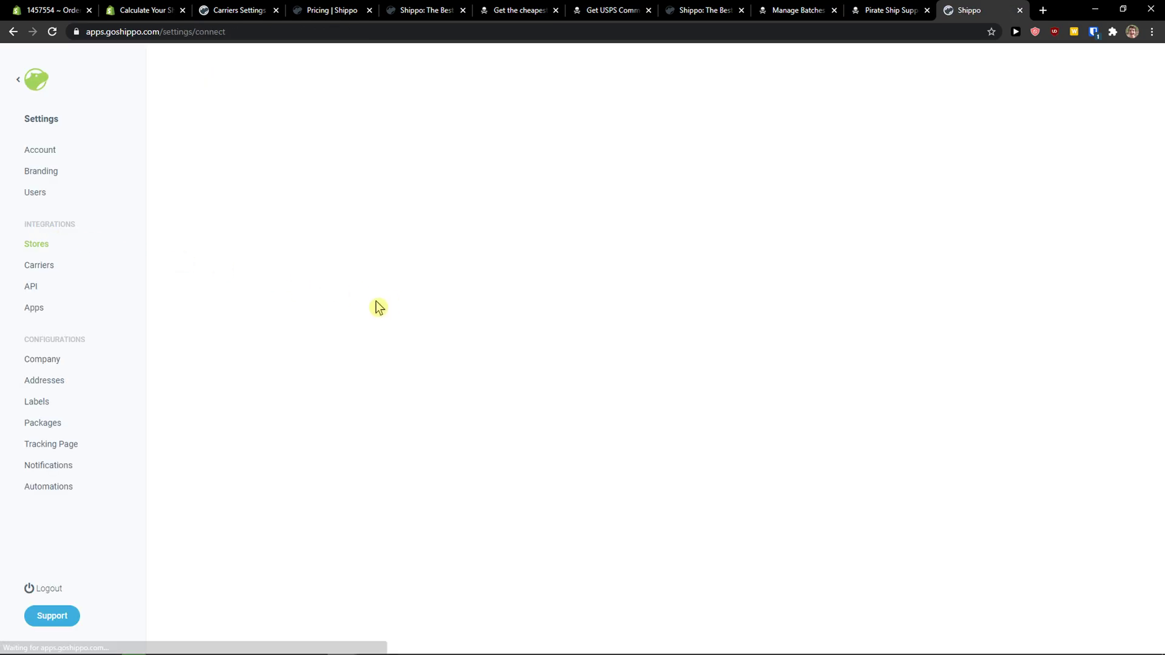
left_click(610, 237)
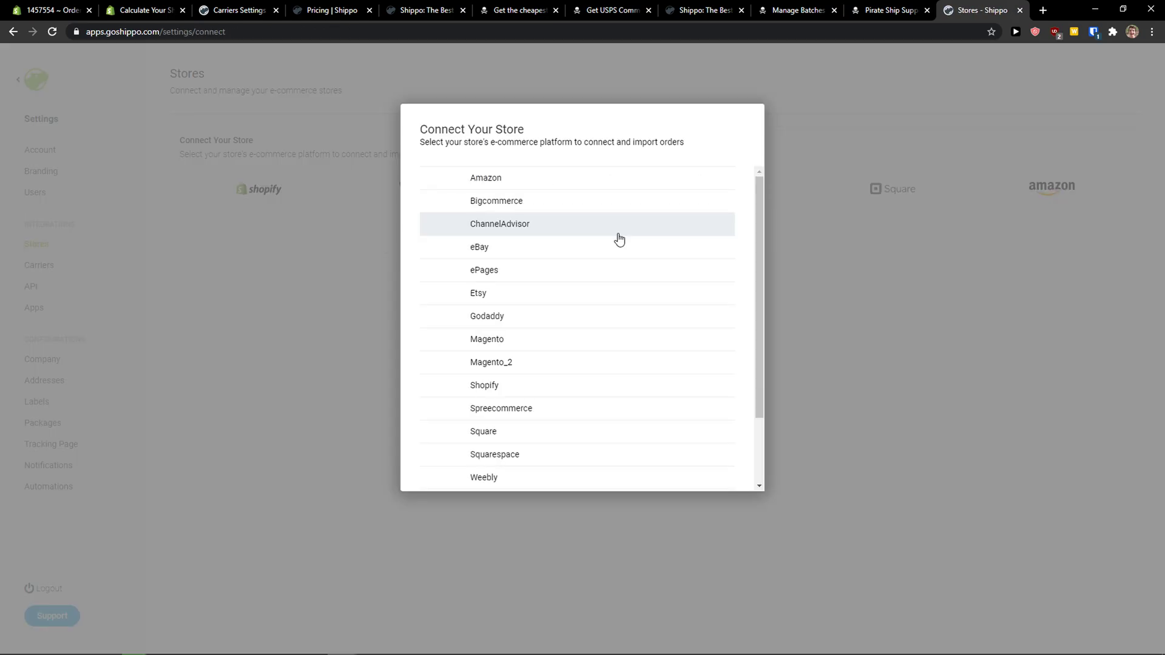
scroll(582, 268, "down", 3)
scroll(575, 277, "up", 1)
scroll(628, 265, "down", 1)
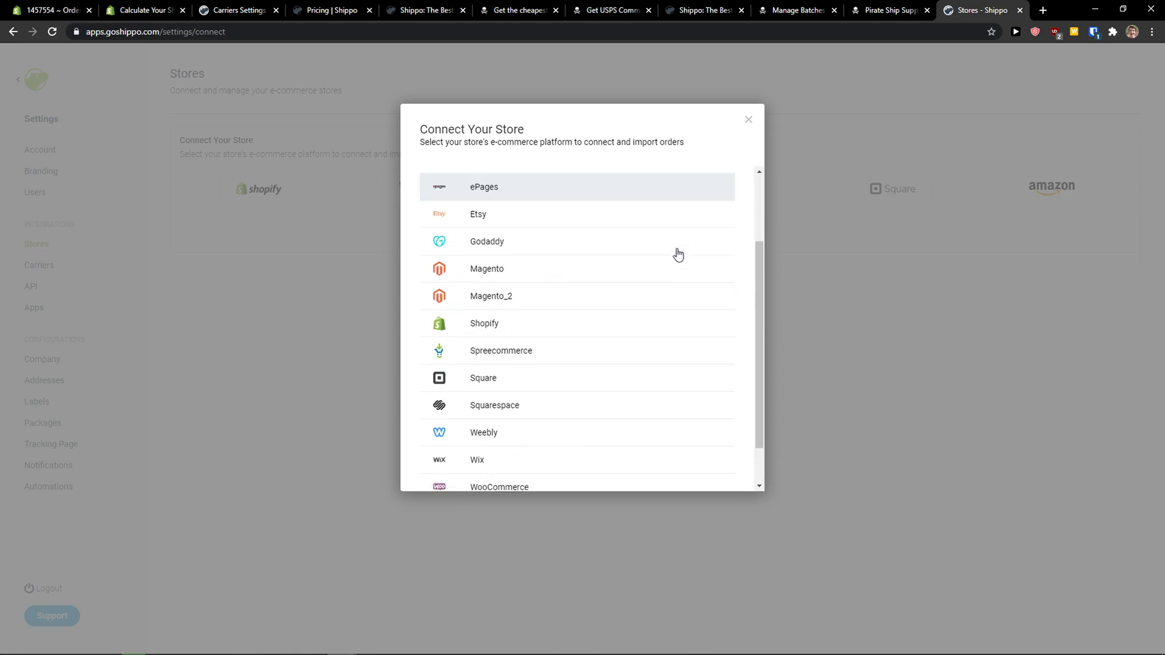
scroll(655, 255, "up", 2)
scroll(615, 264, "down", 2)
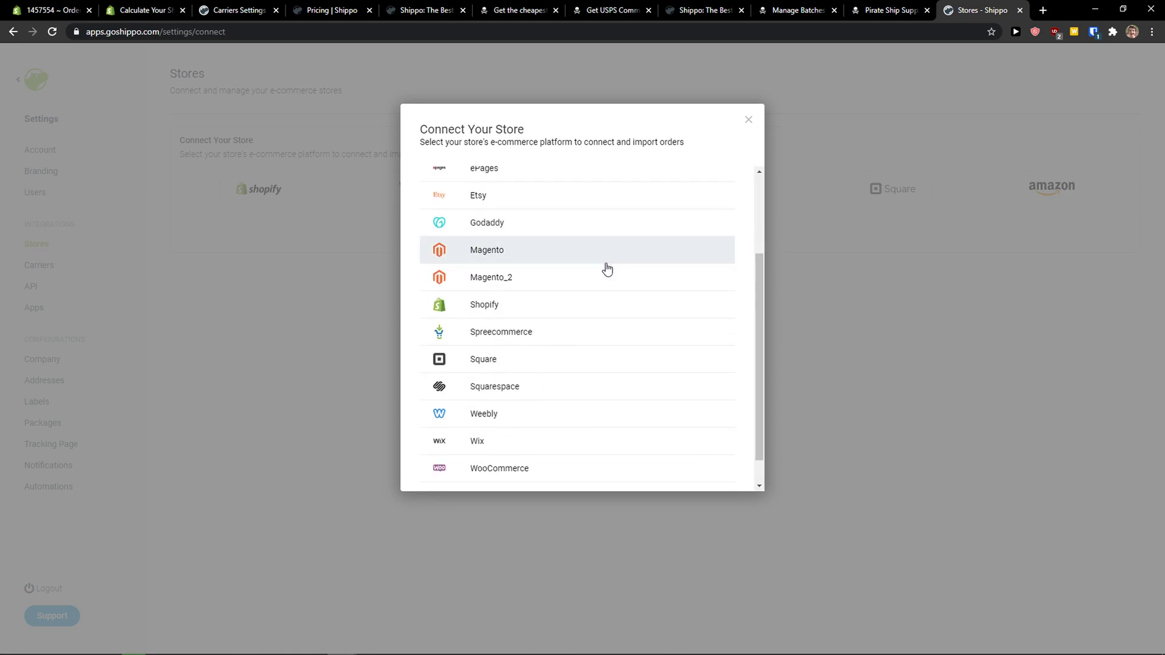
scroll(601, 270, "up", 2)
scroll(588, 273, "down", 3)
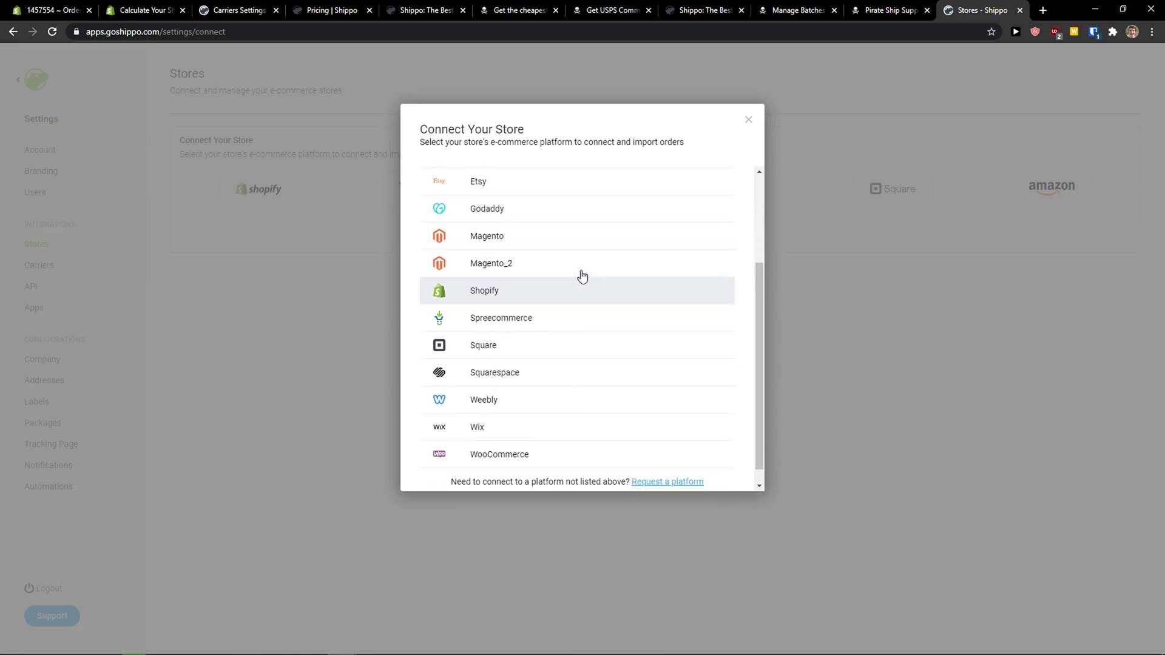
scroll(581, 274, "up", 3)
left_click(830, 287)
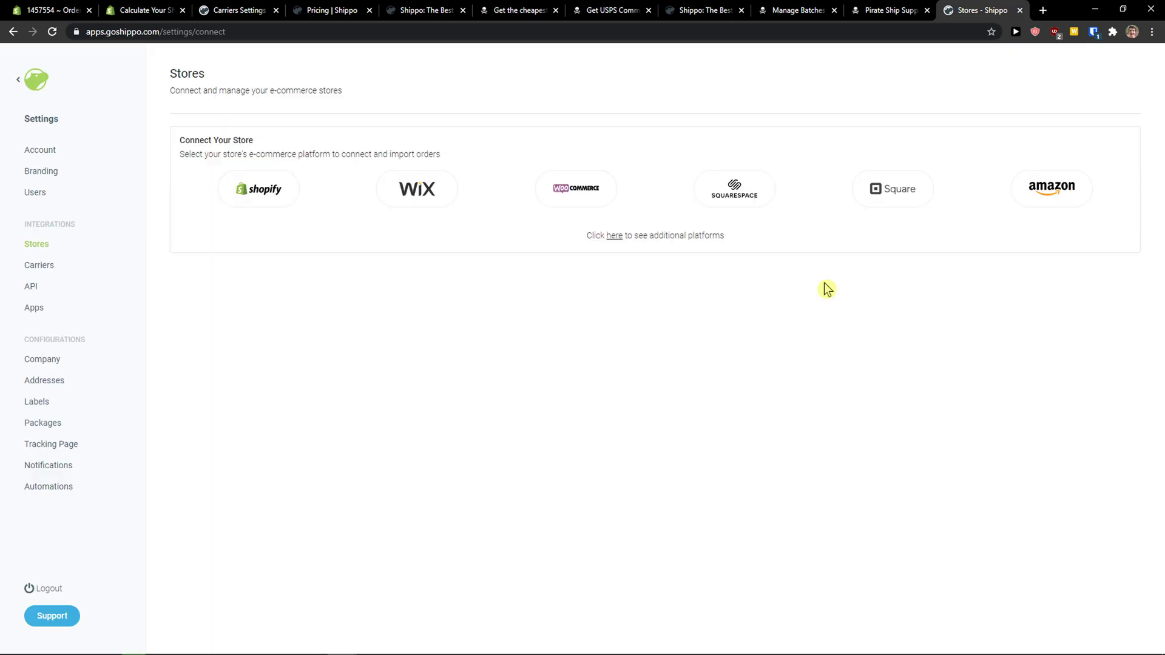
- Glance at the other tabs, then view Shippo's Carriers settings with UPS, USPS and LSO
left_click(693, 10)
left_click(609, 10)
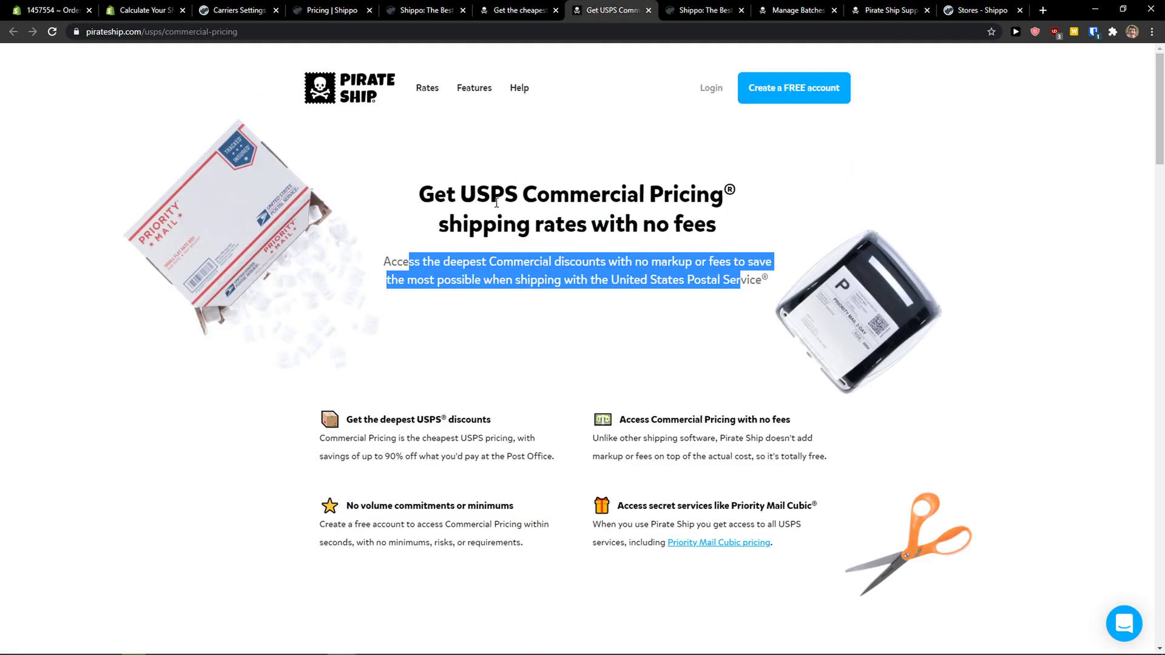
left_click(978, 11)
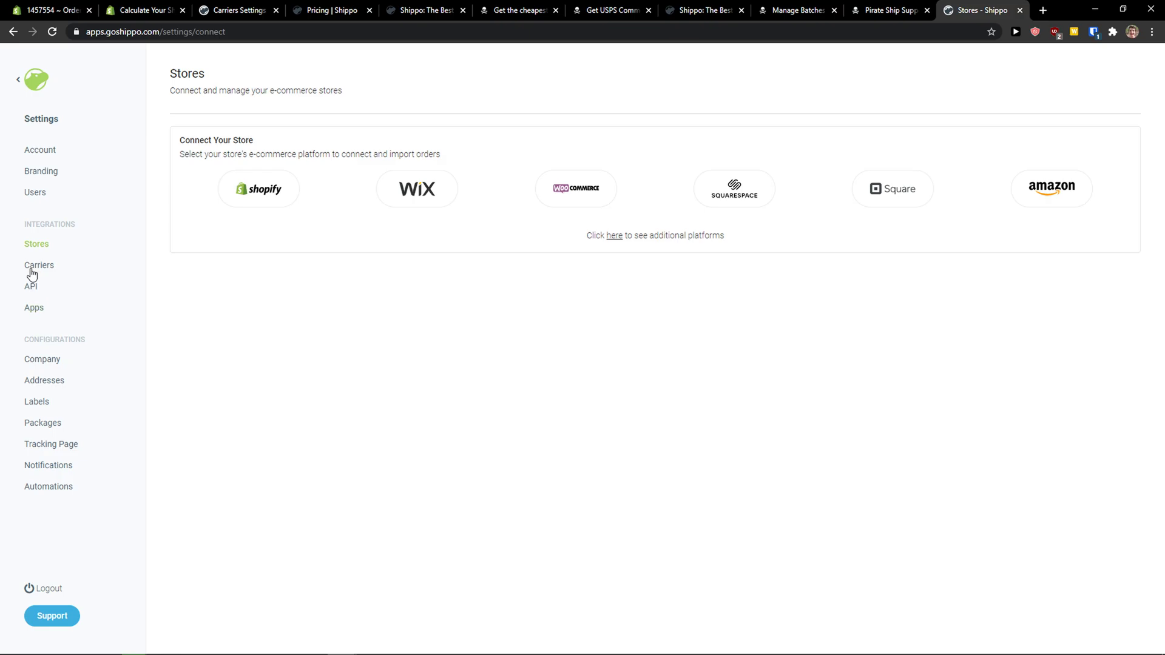
left_click(37, 265)
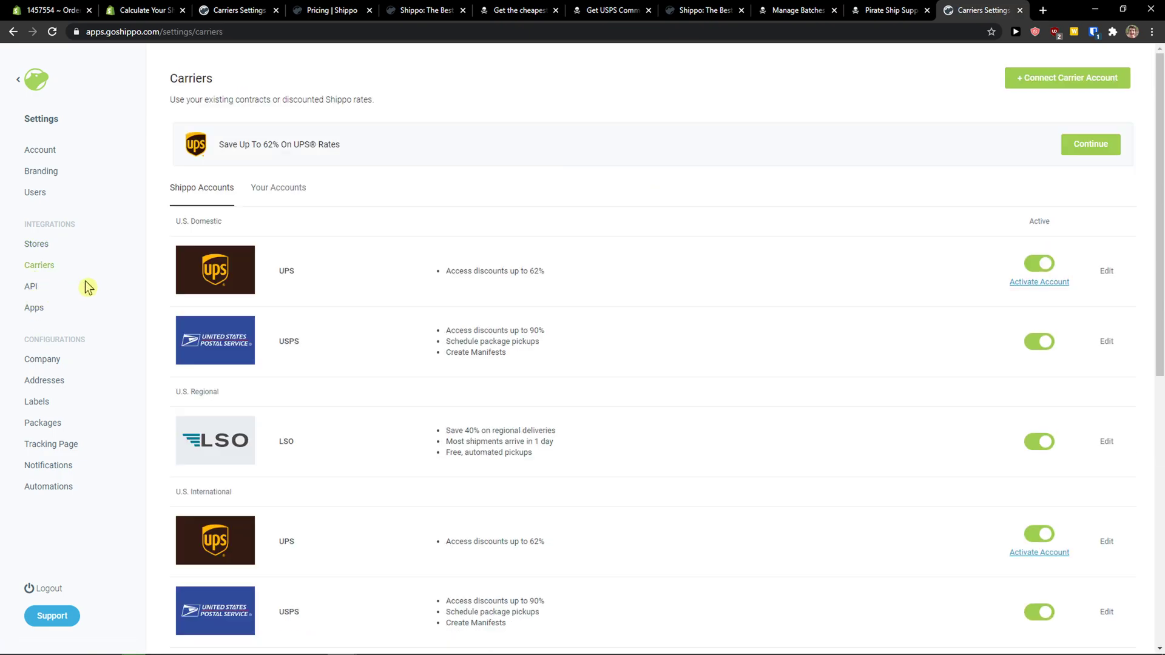
- Flip through Pirate Ship's pricing, batches and rate calculator tabs, settling on Shippo's homepage
left_click(664, 9)
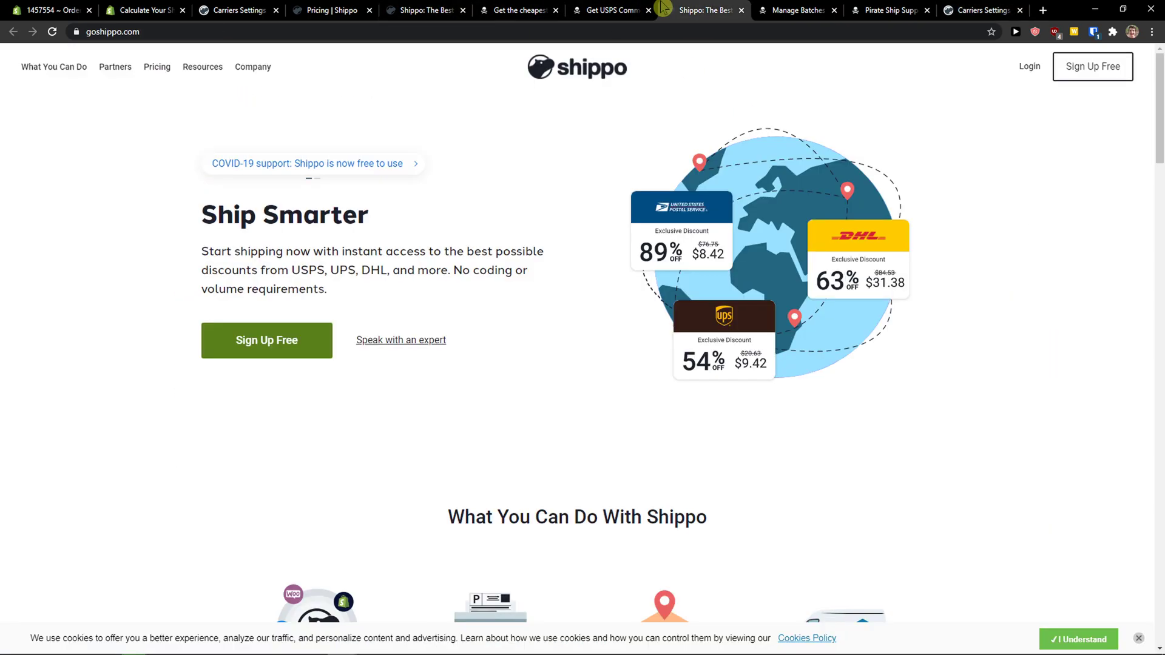
left_click(625, 10)
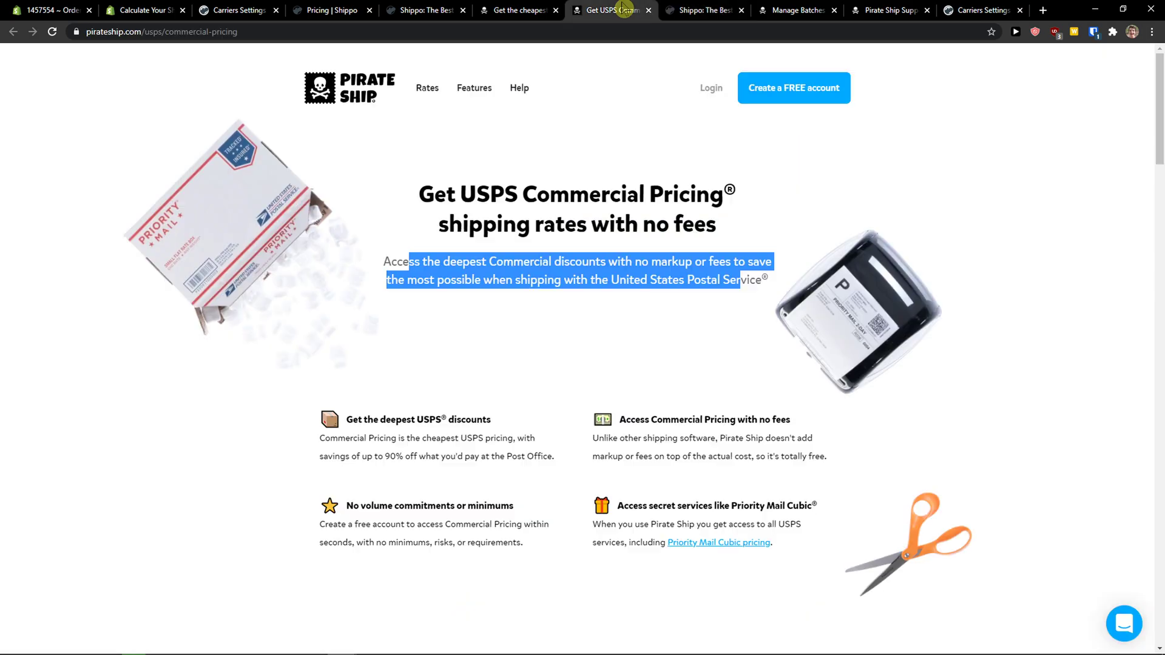
left_click(663, 10)
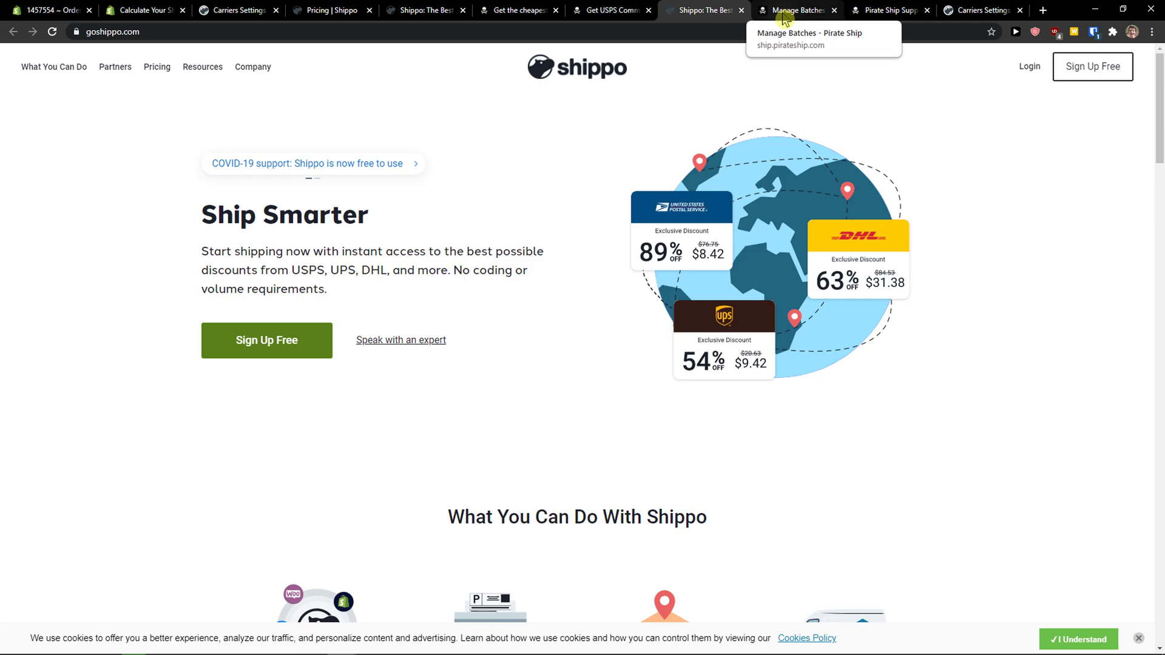
left_click(785, 9)
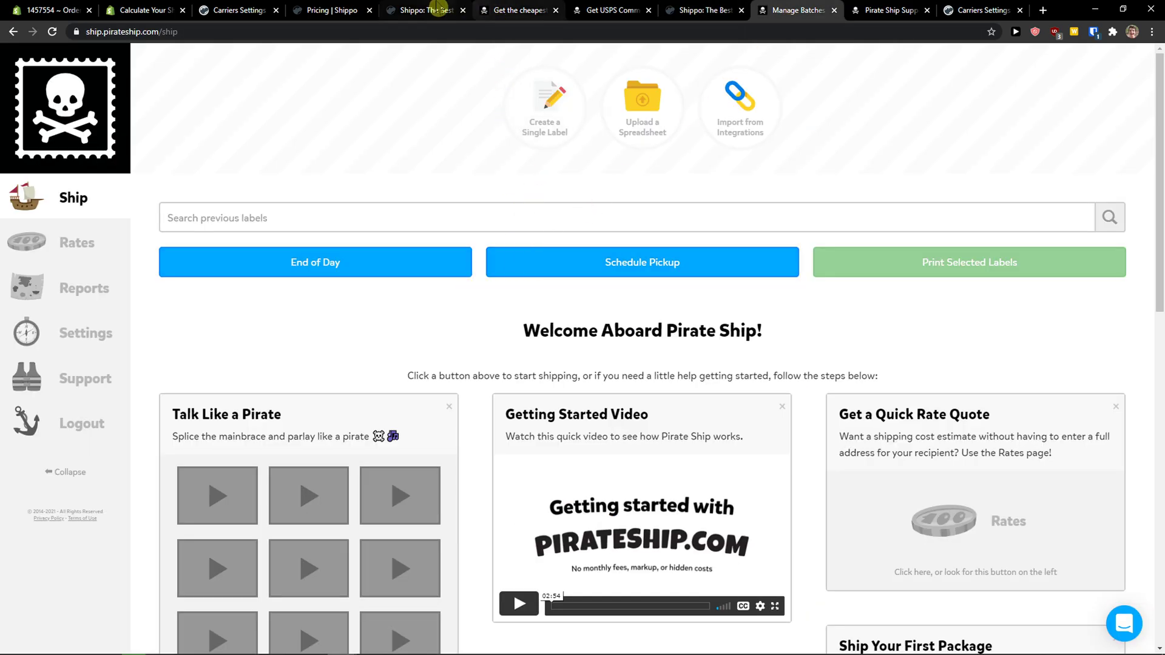
left_click(517, 11)
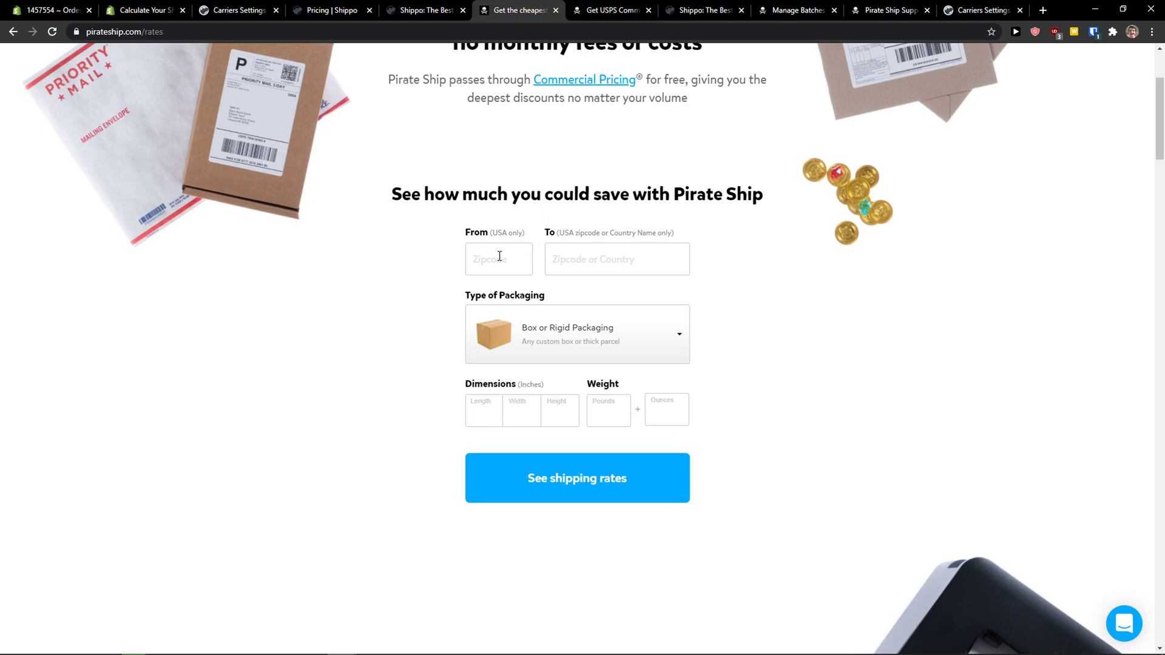
left_click(442, 9)
scroll(449, 245, "down", 3)
scroll(449, 250, "up", 3)
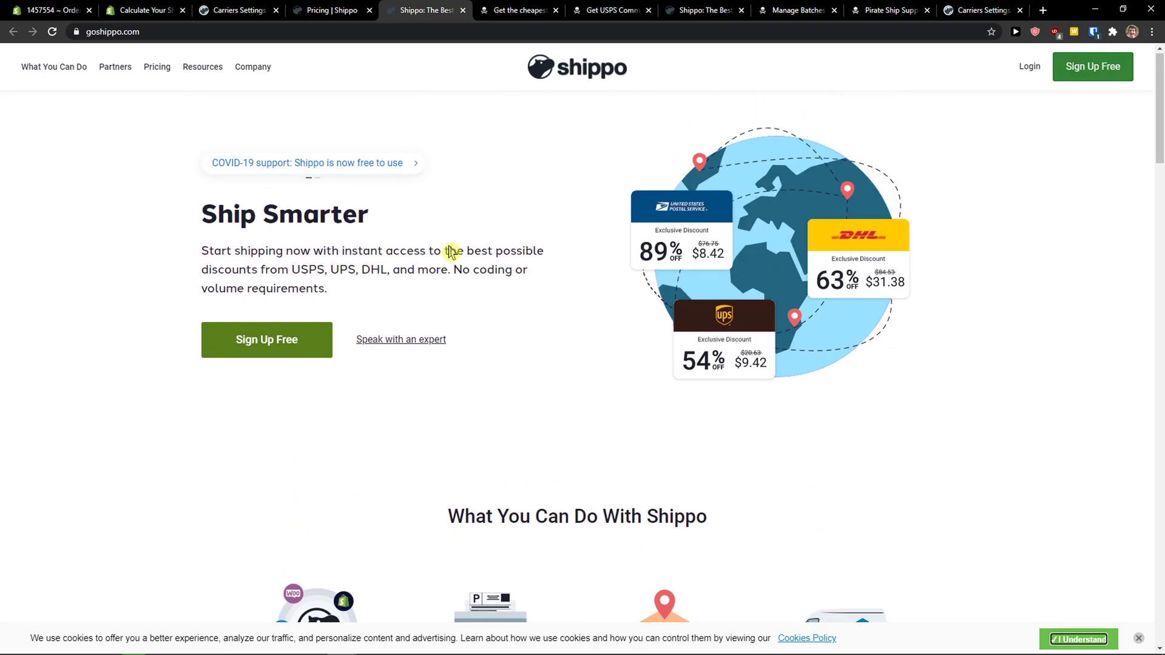
- Open Shippo's USPS Shipping Calculator from the Pricing menu and start on its fields
left_click(154, 73)
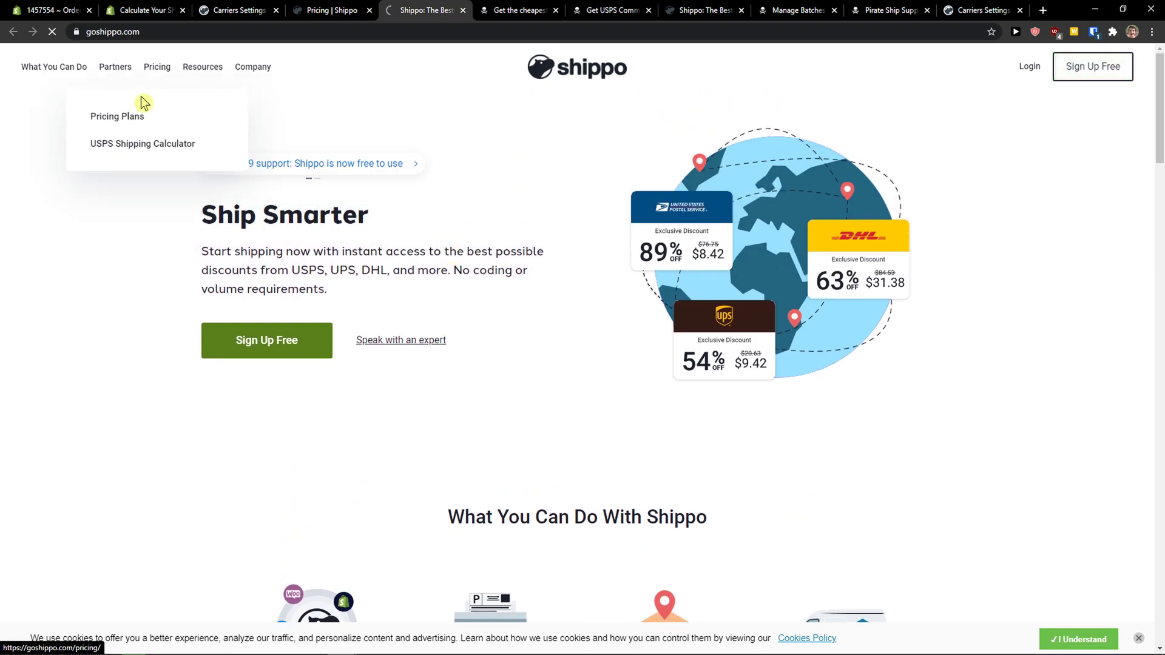
left_click(129, 119)
left_click(148, 142)
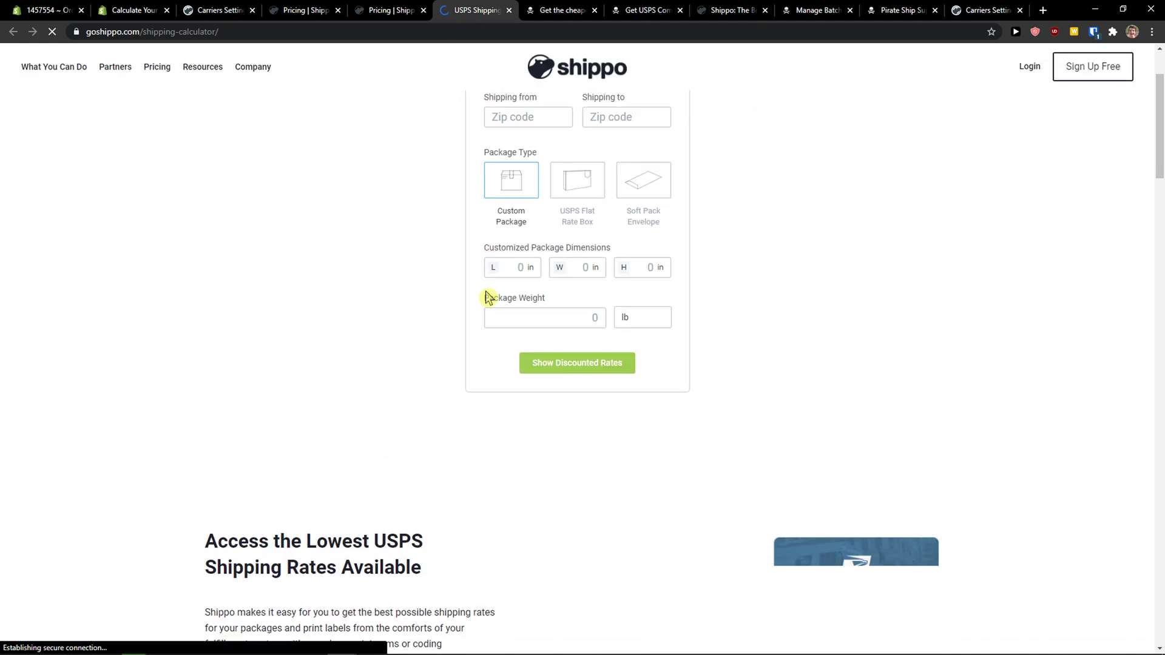
left_click(551, 238)
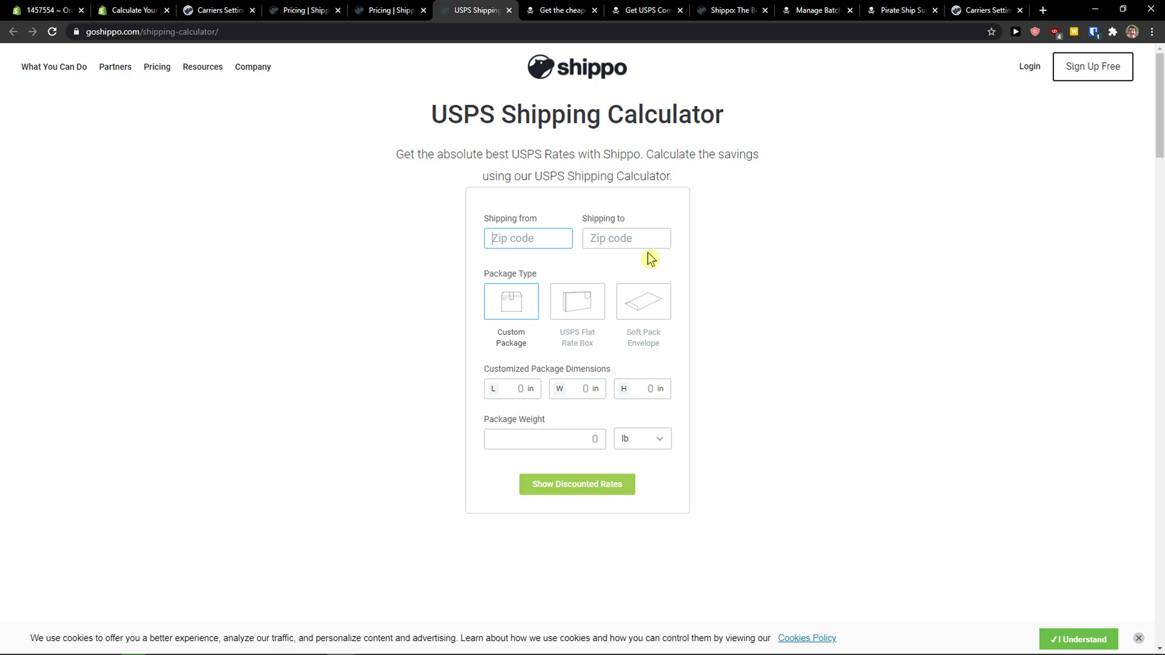
left_click(560, 437)
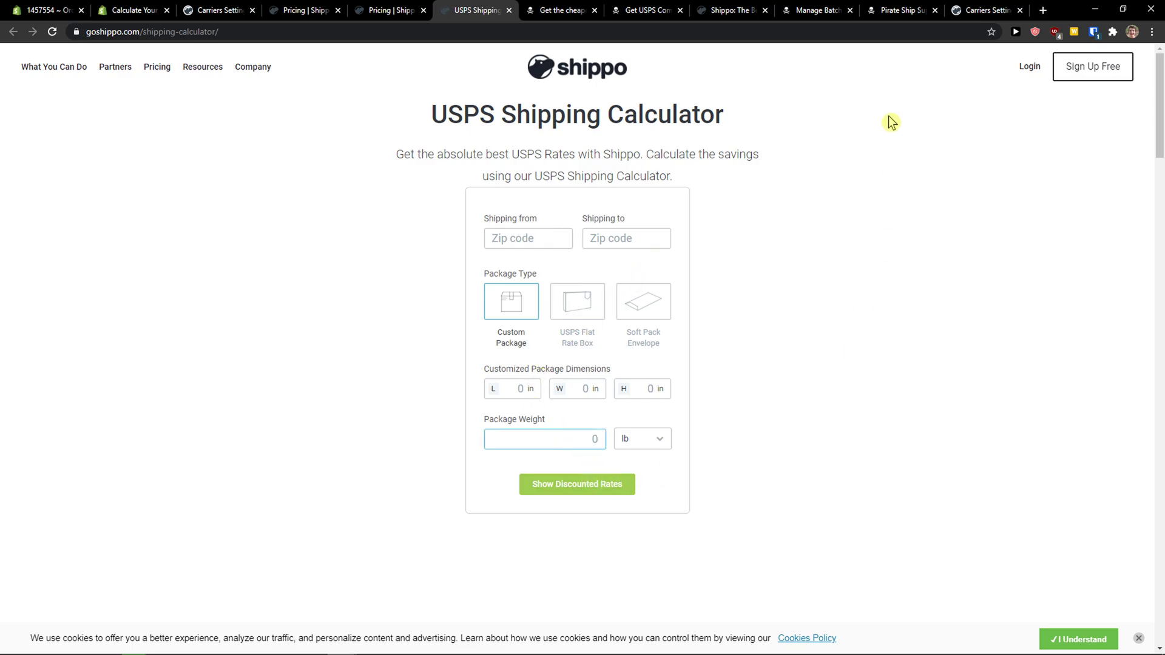
- Enter 5×5×5-inch dimensions and origin zip 75001 in the Shippo calculator
left_click(1042, 11)
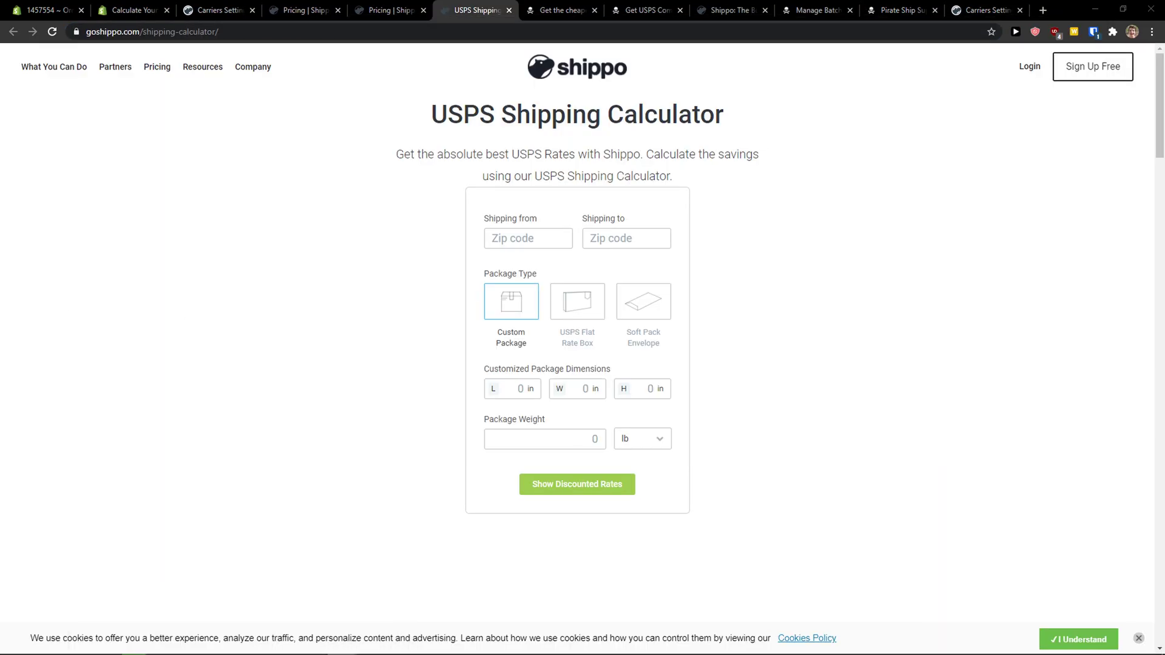
left_click(522, 391)
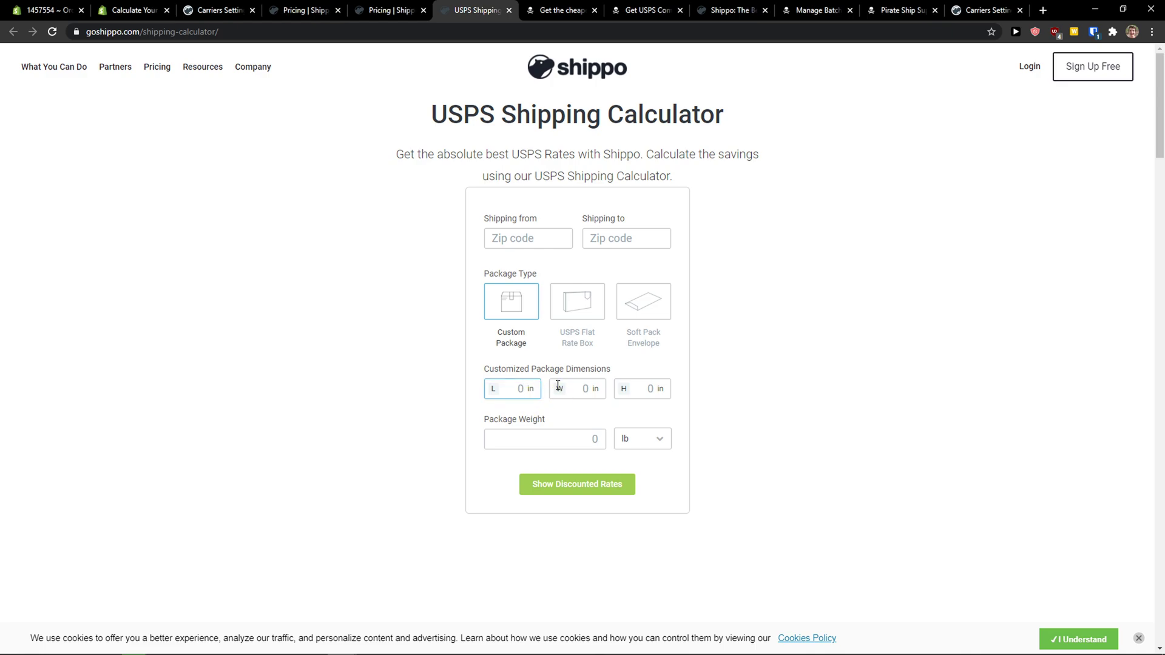
left_click(589, 393)
type("5")
left_click(625, 389)
type("5")
left_click(552, 238)
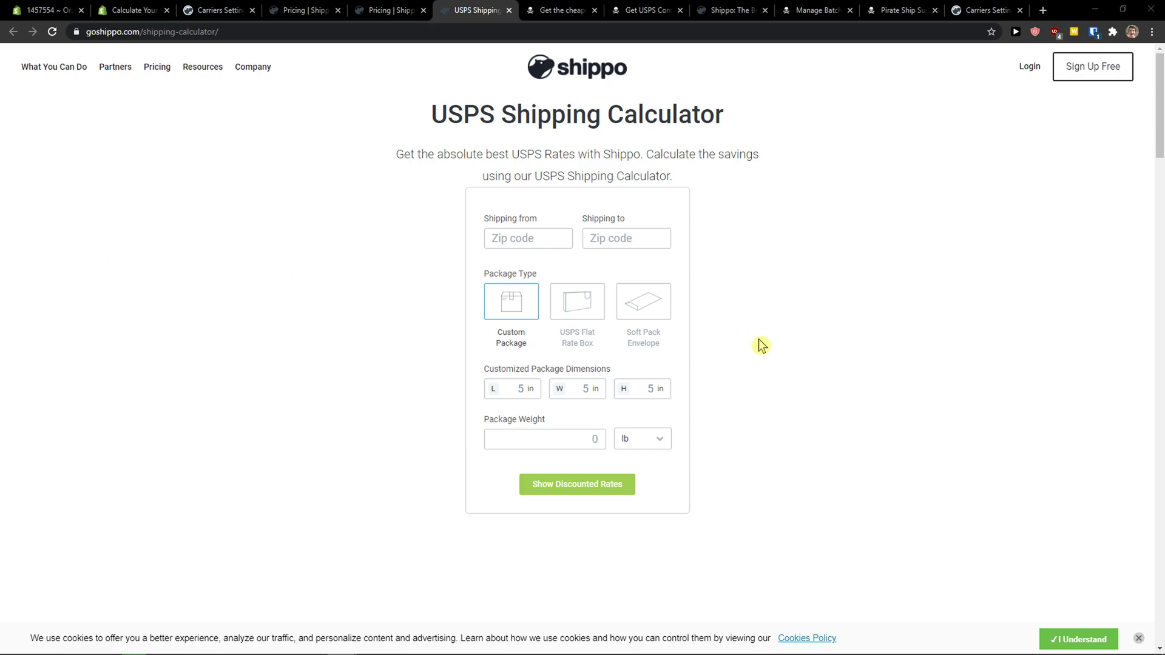
left_click(524, 238)
type("78801")
- Enter origin zip 75001 on Pirate Ship, then destination 90011 in Shippo
left_click(564, 10)
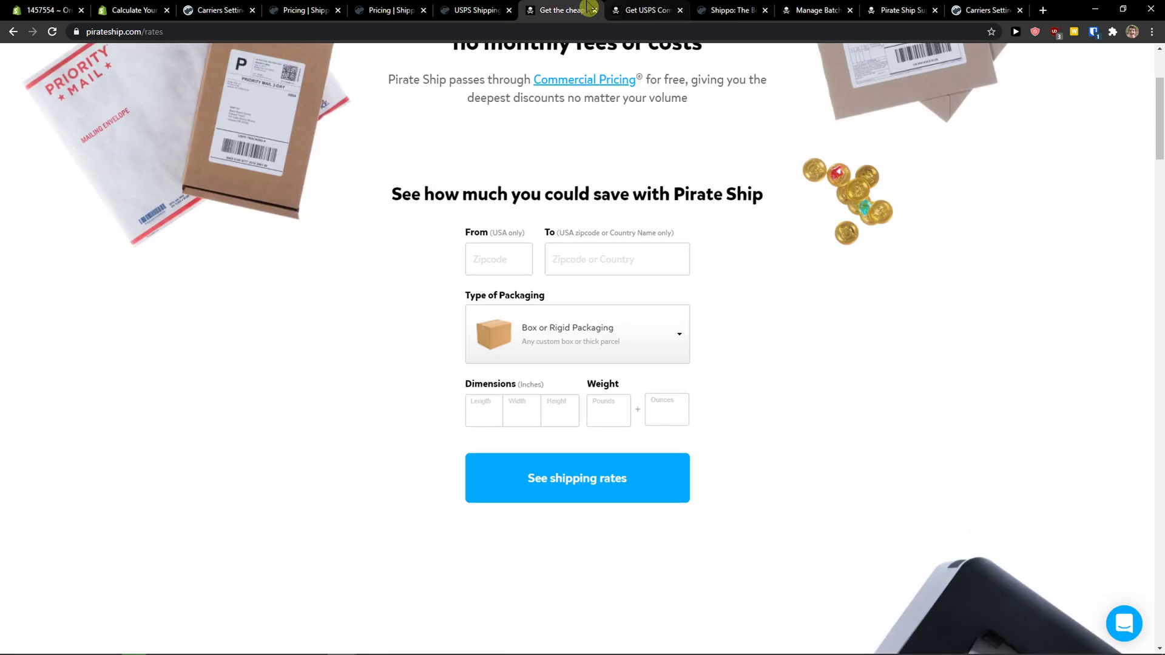
left_click(509, 248)
type("75001")
left_click(602, 261)
left_click(415, 11)
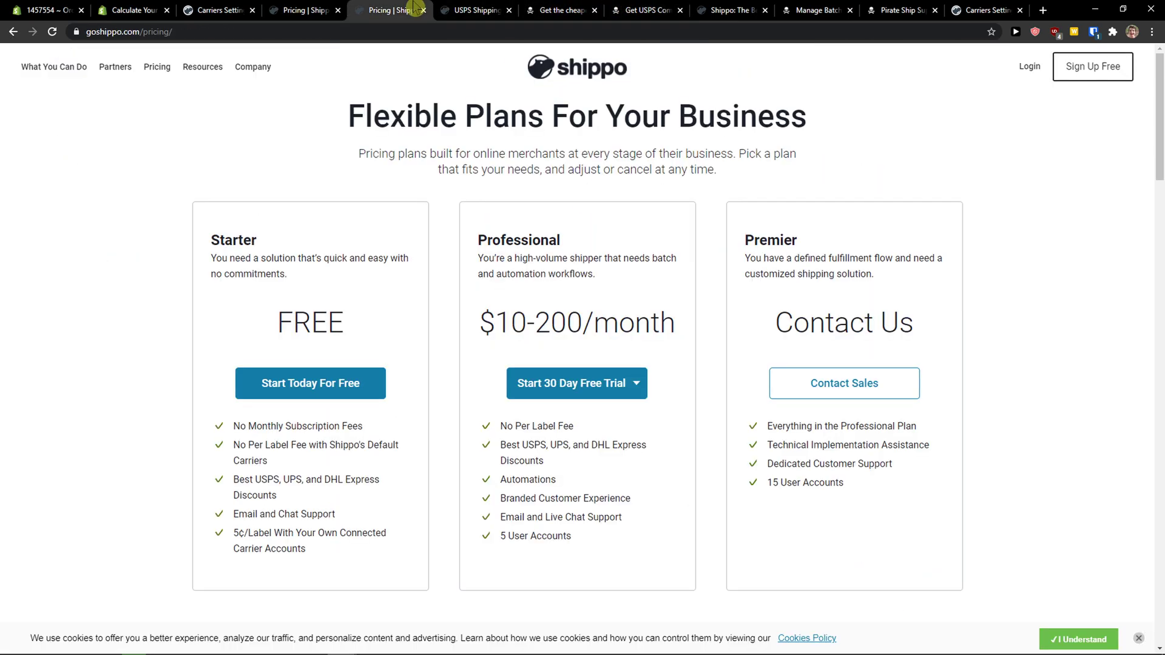
left_click(471, 10)
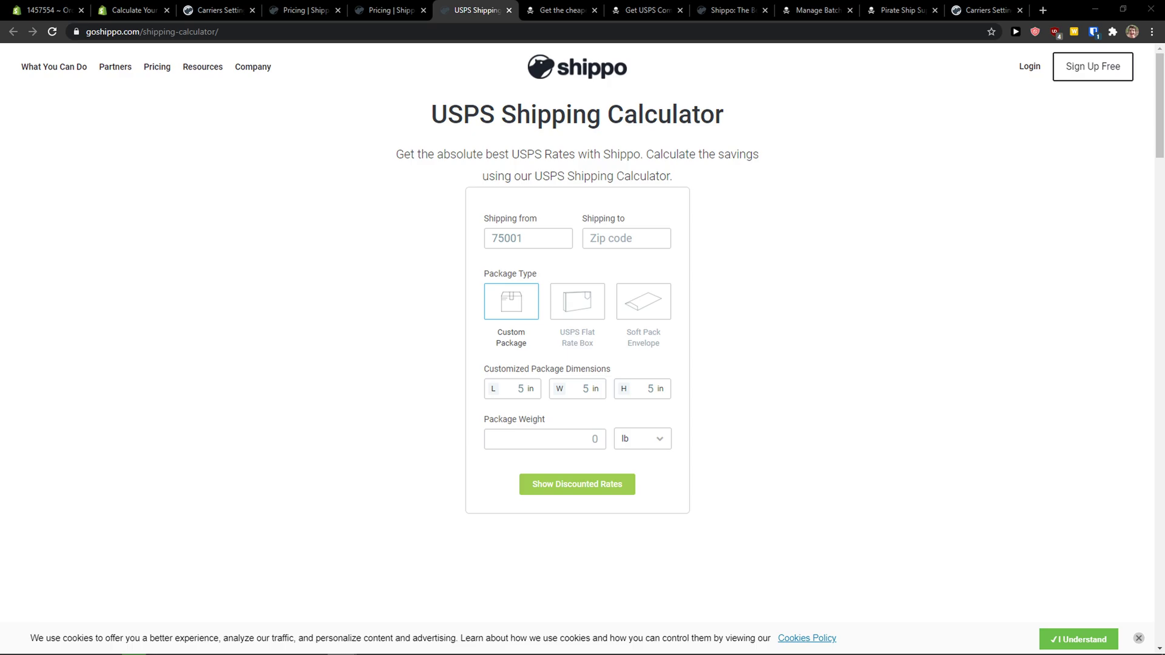
left_click(643, 243)
type("90011")
- Enter destination 90011 and 5×5×5-inch dimensions in Pirate Ship's rate form
left_click(561, 10)
type("90011")
key("ctrl+shift+Tab")
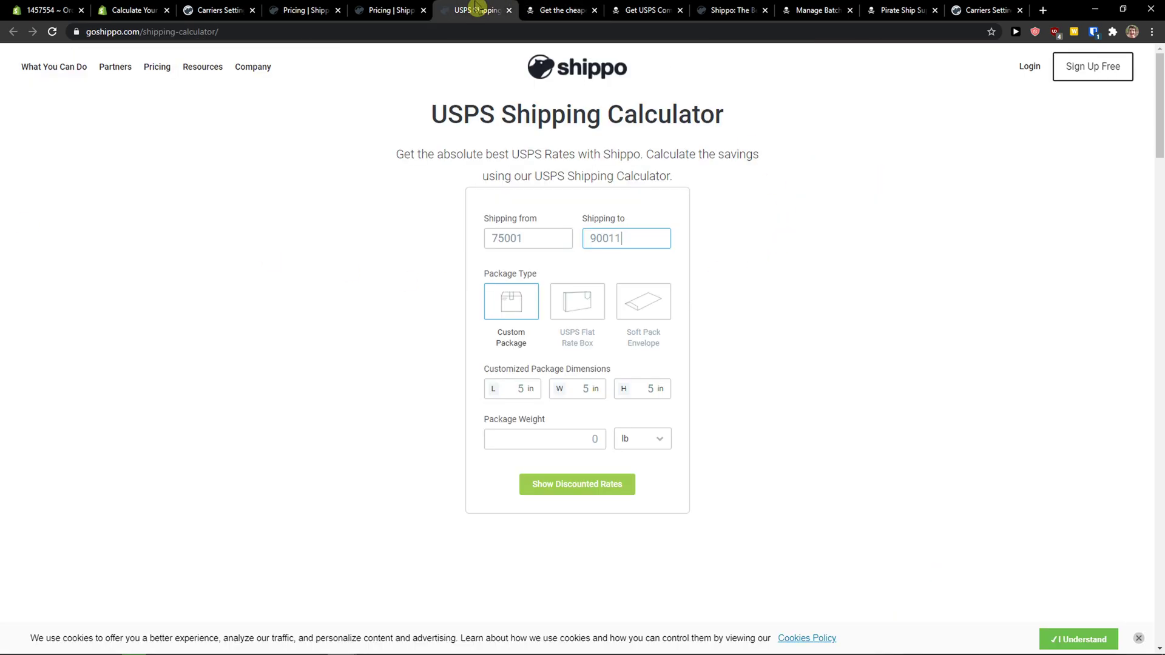
key("ctrl+Tab")
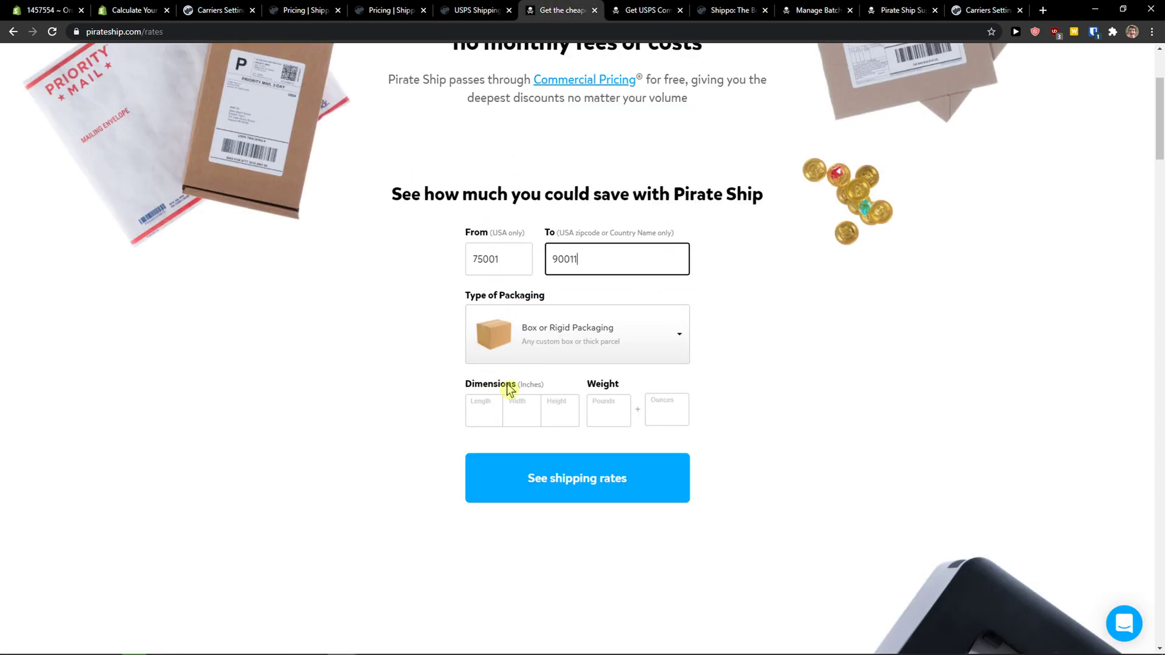
left_click(487, 331)
left_click(497, 416)
type("5")
key("Tab")
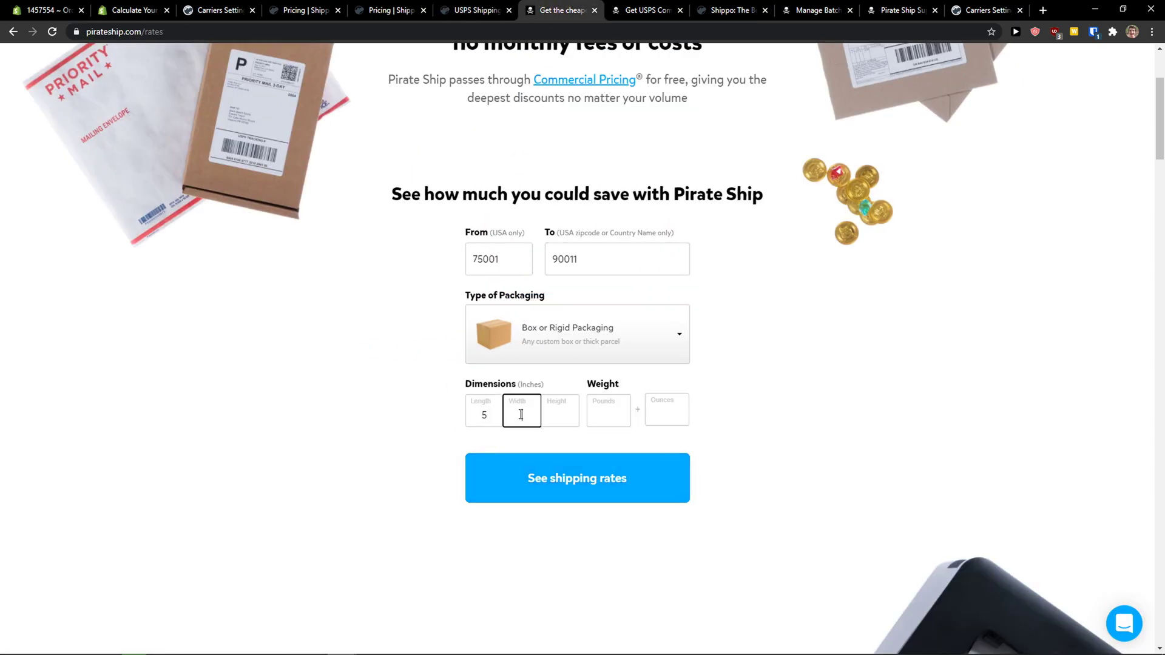
type("5")
key("Tab")
- Focus Shippo's weight field, then enter 10 pounds in Pirate Ship's form
key("ctrl+shift+Tab")
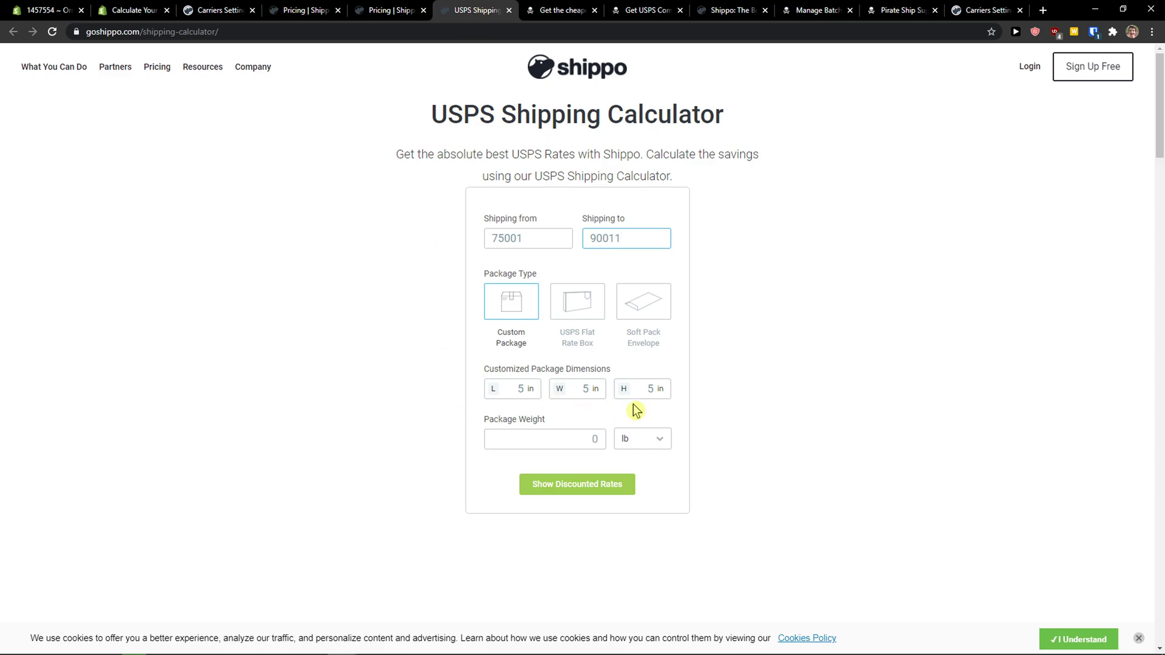
left_click(596, 440)
key("ctrl+Tab")
key("ctrl+shift+Tab")
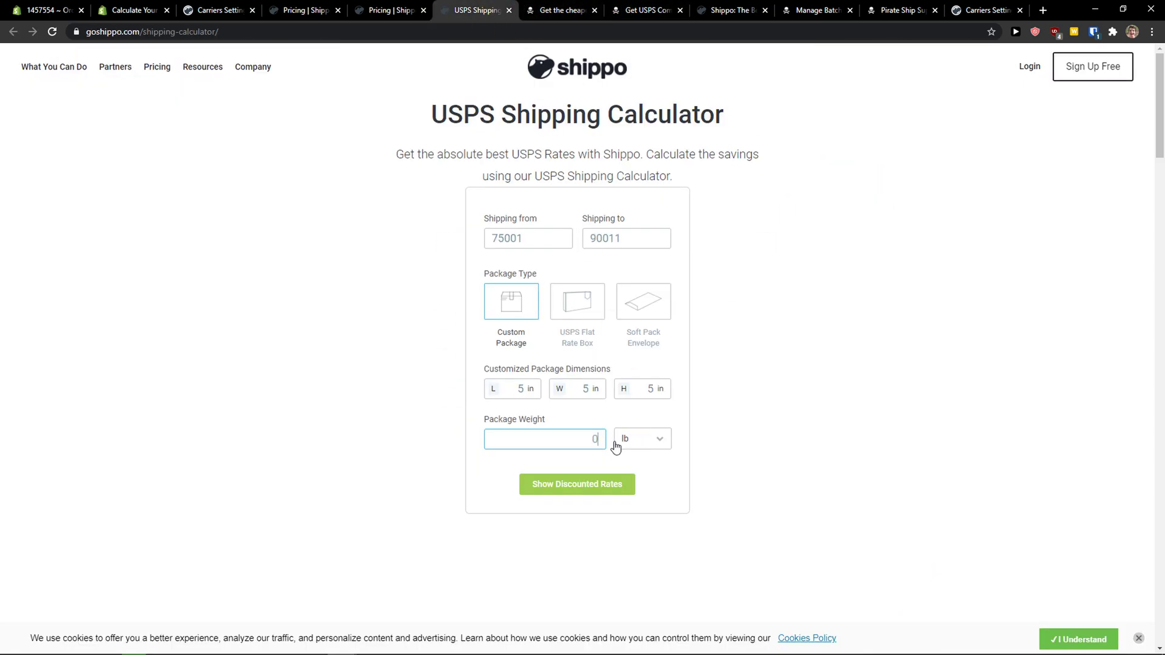
key("ctrl+Tab")
left_click(616, 412)
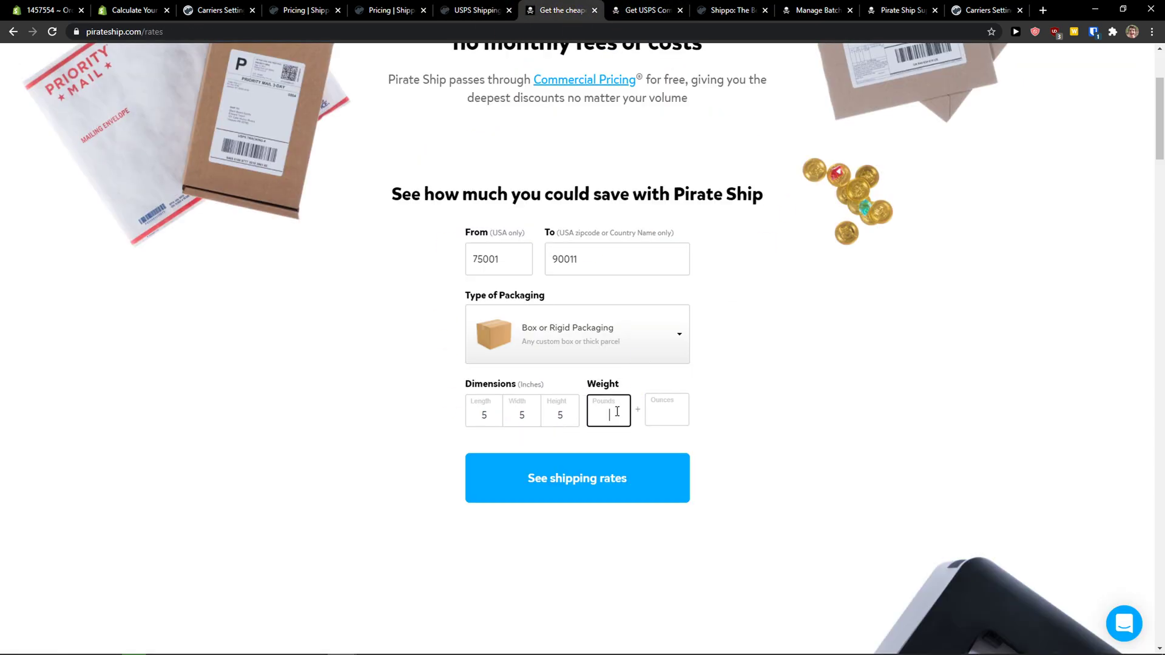
type("10")
key("Tab")
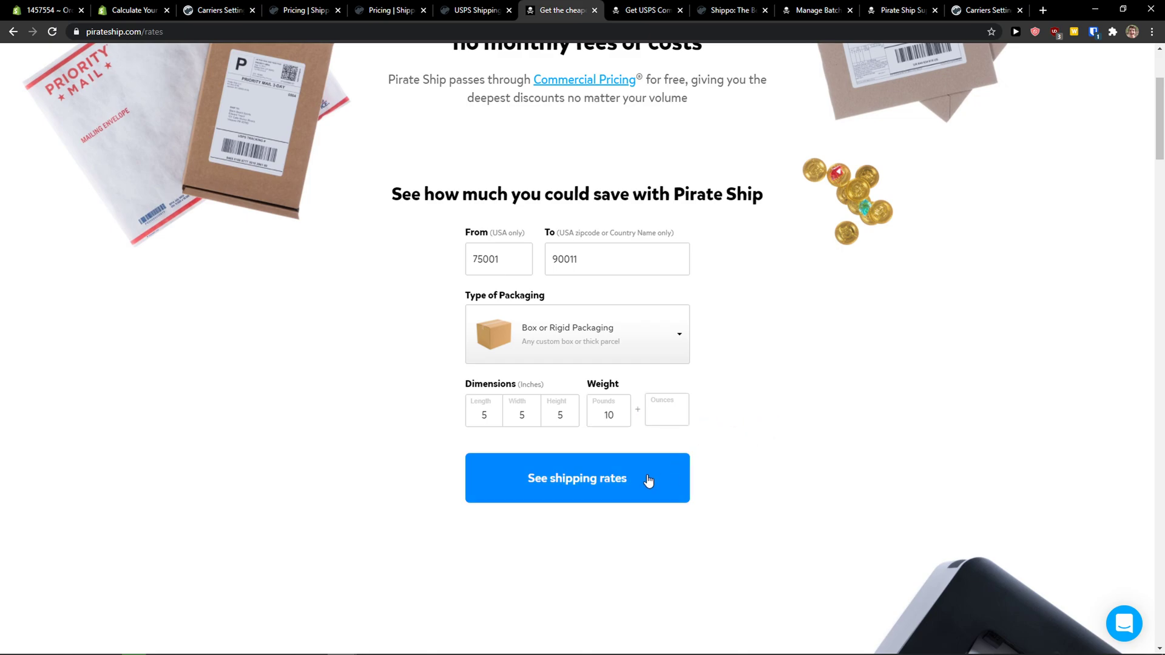
- After Pirate Ship's minimum-size error, change its package dimensions to 10 × 10 × 2 inches
left_click(649, 480)
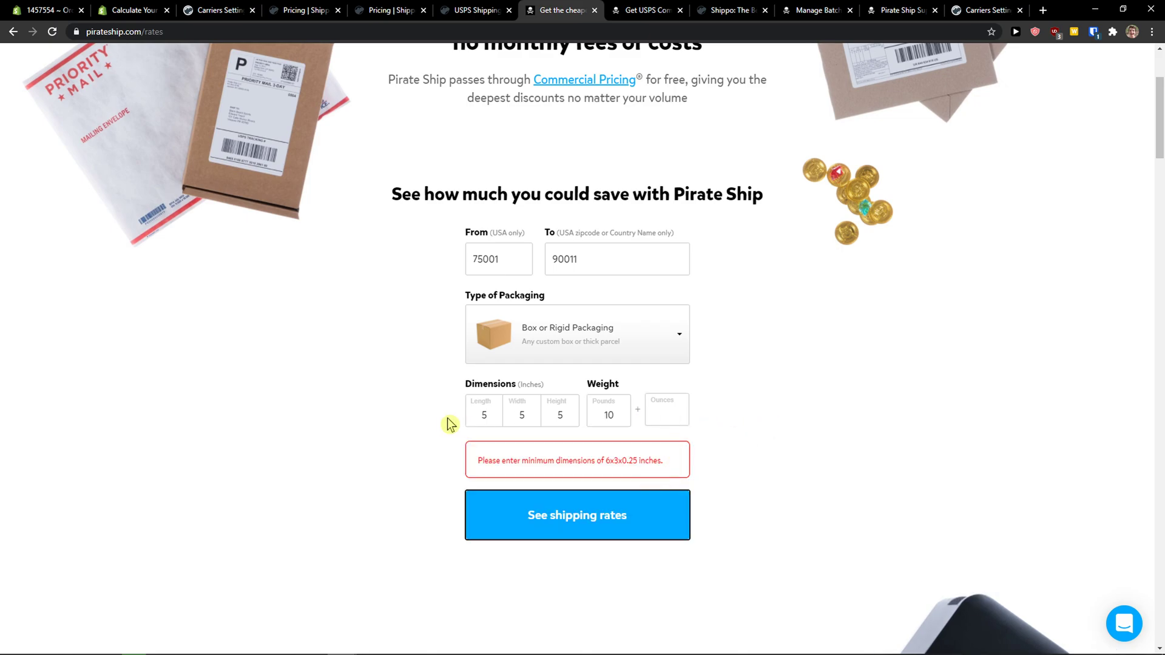
double_click(478, 419)
type("6")
key("Tab")
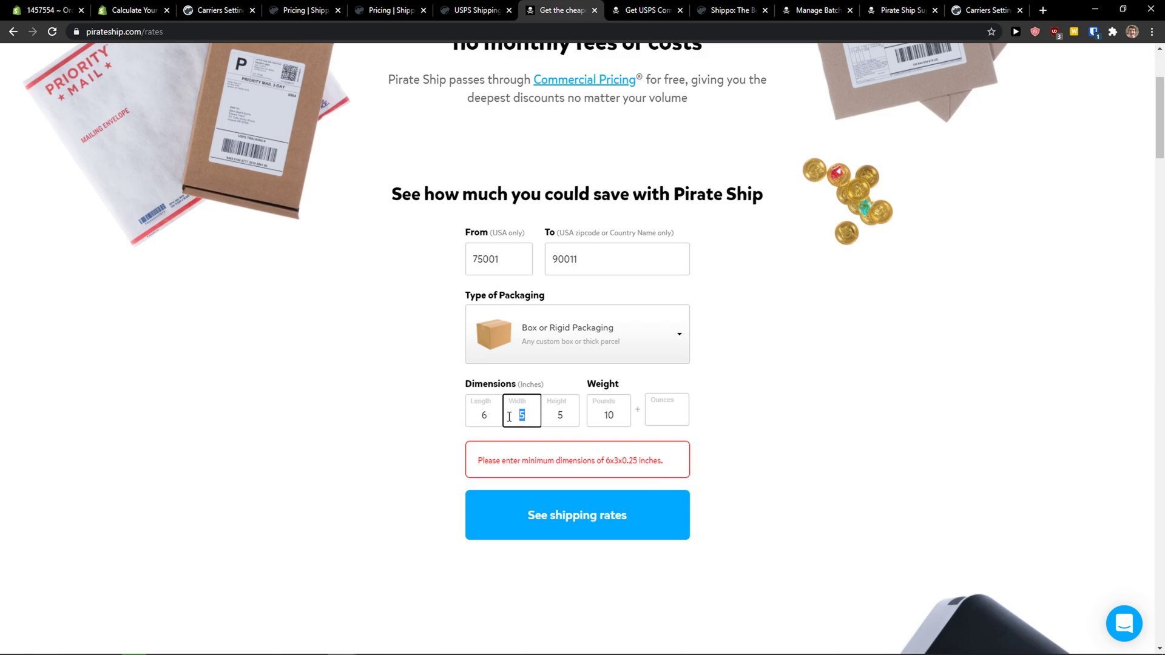
key("Tab")
type("0")
double_click(484, 415)
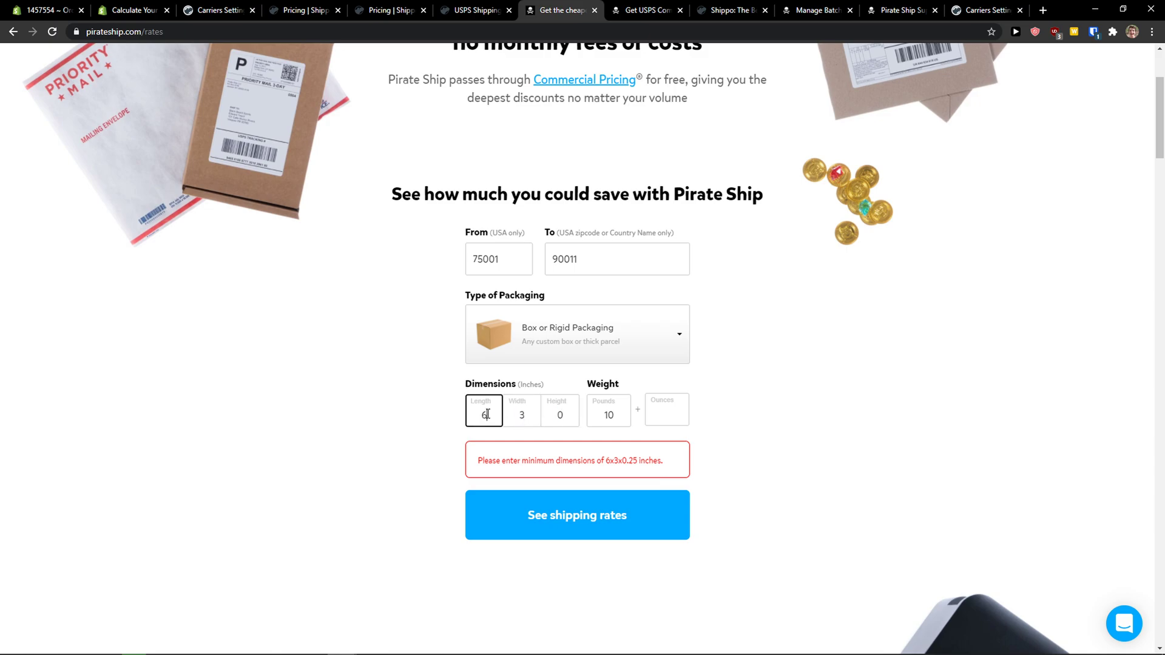
type("10")
key("Tab")
type("10")
left_click(560, 419)
type("2")
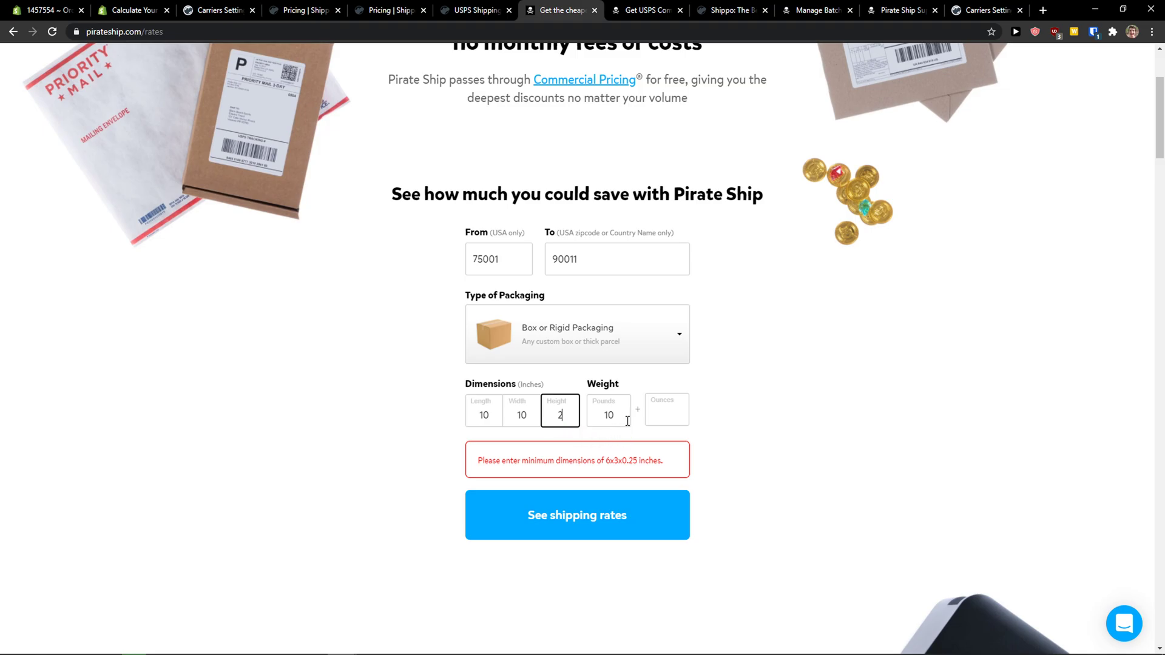
- Enter matching 10 × 10 × 2 inch dimensions in Shippo's L/W/H boxes, checking them against Pirate Ship
left_click(473, 11)
double_click(525, 388)
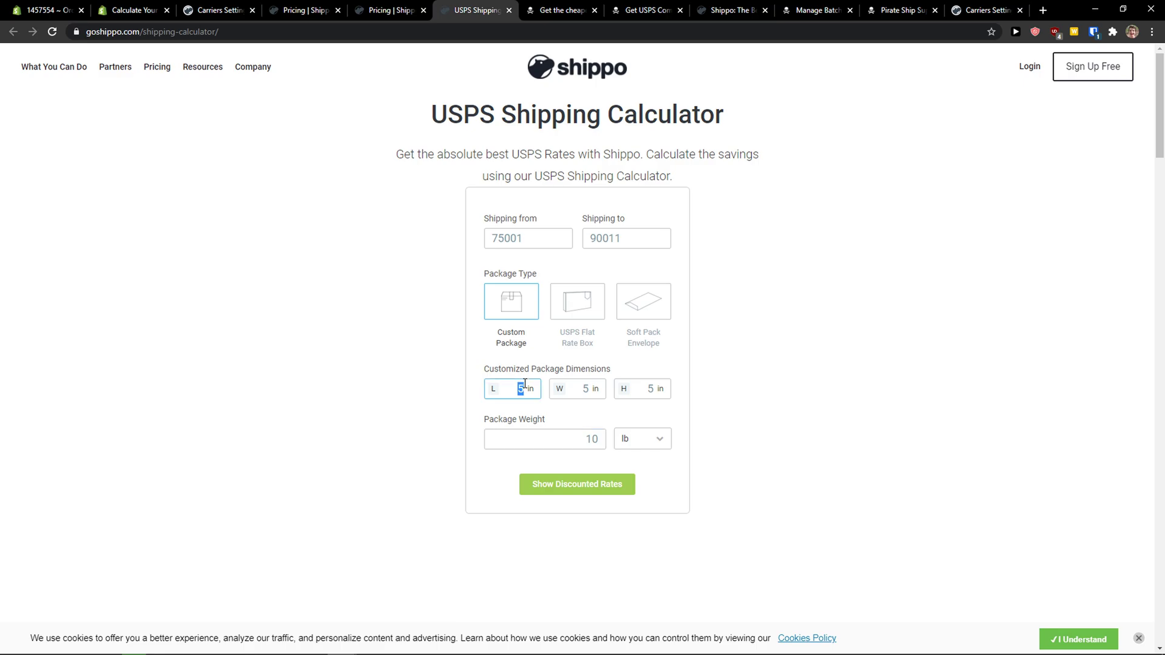
type("10")
double_click(586, 388)
type("10")
left_click(648, 390)
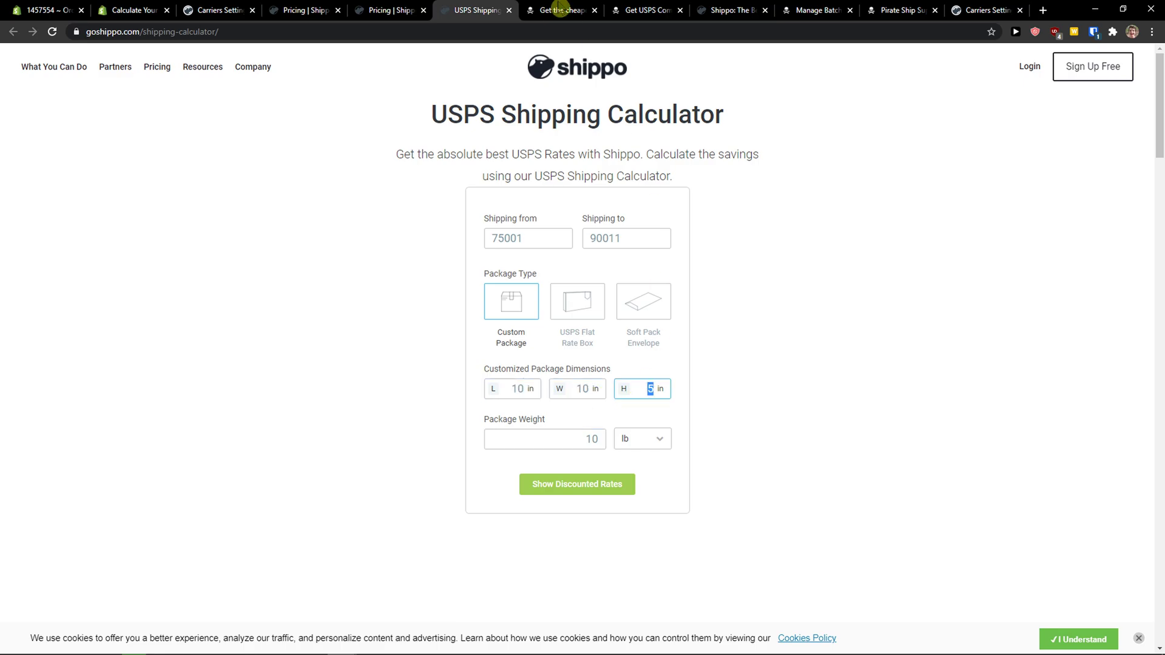
left_click(556, 11)
left_click(480, 10)
key("ctrl+Tab")
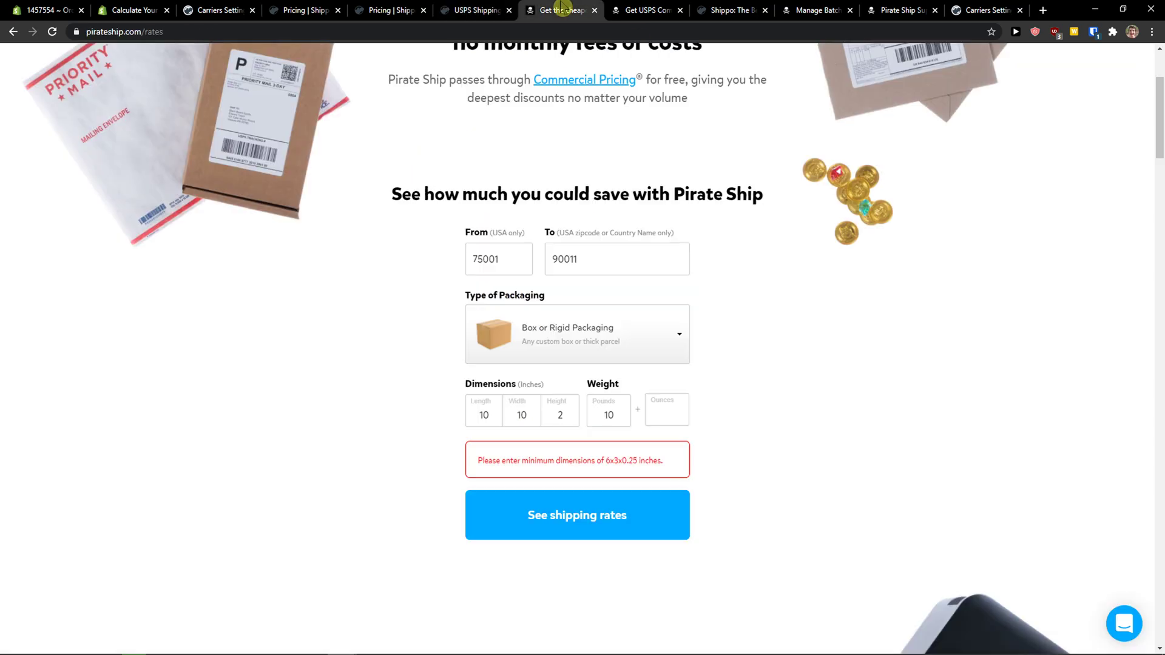
key("ctrl+shift+Tab")
- Get Shippo's discounted USPS rates and Pirate Ship's rates for the 10×10×2, 10-lb box
left_click(616, 490)
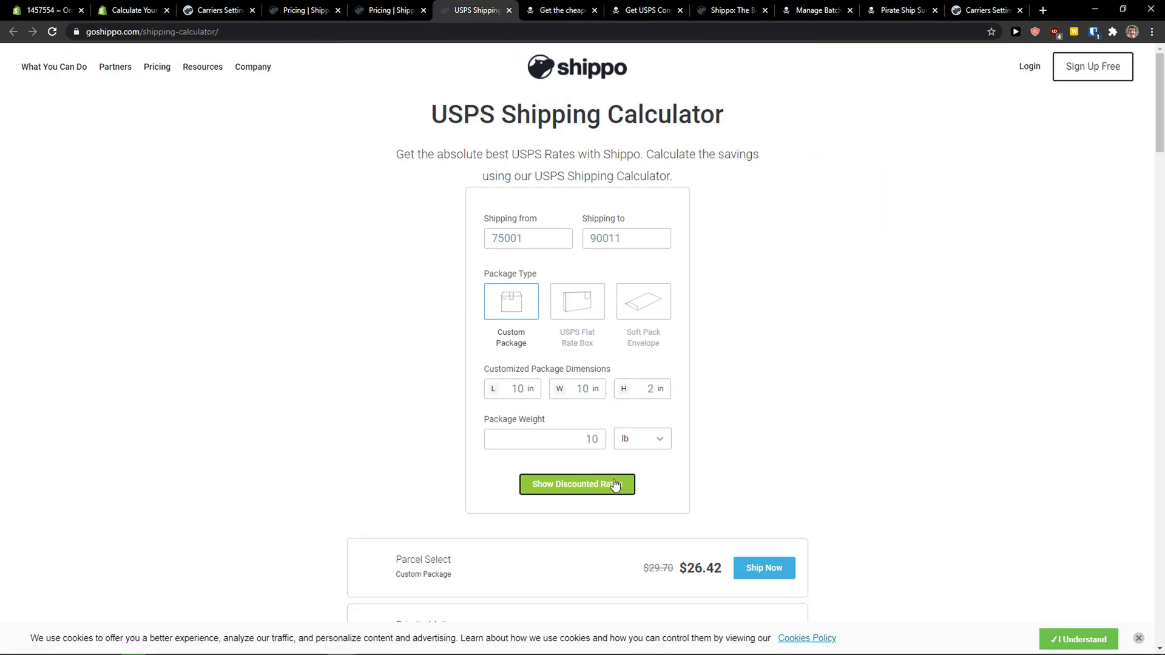
scroll(656, 523, "down", 3)
scroll(559, 432, "up", 3)
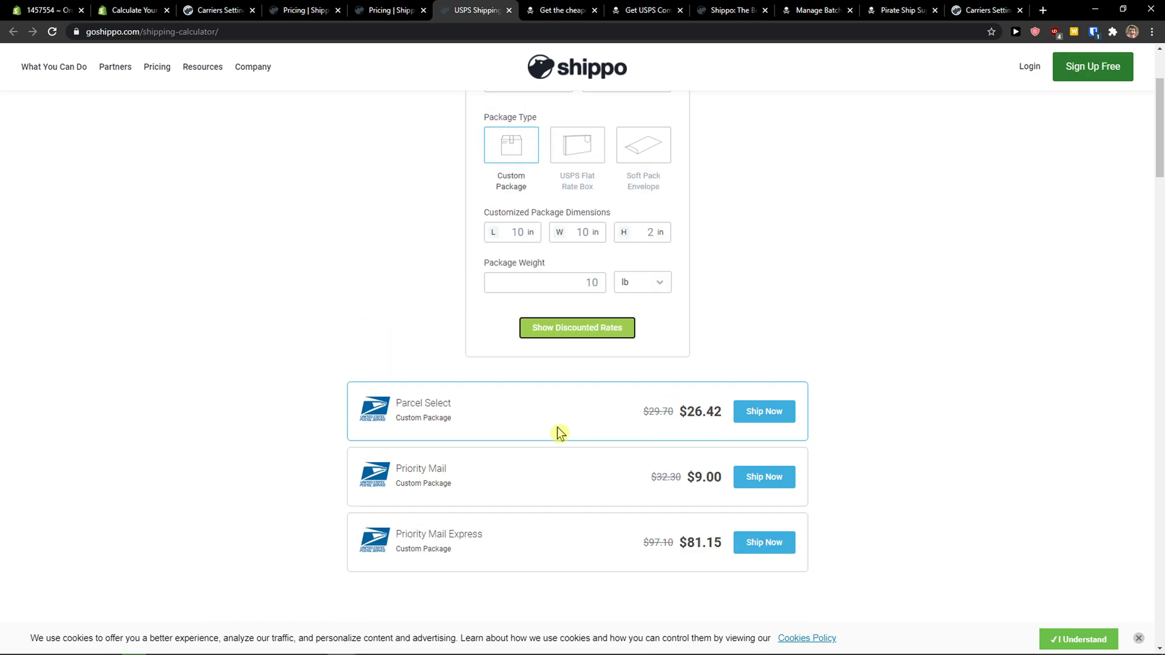
scroll(482, 439, "down", 2)
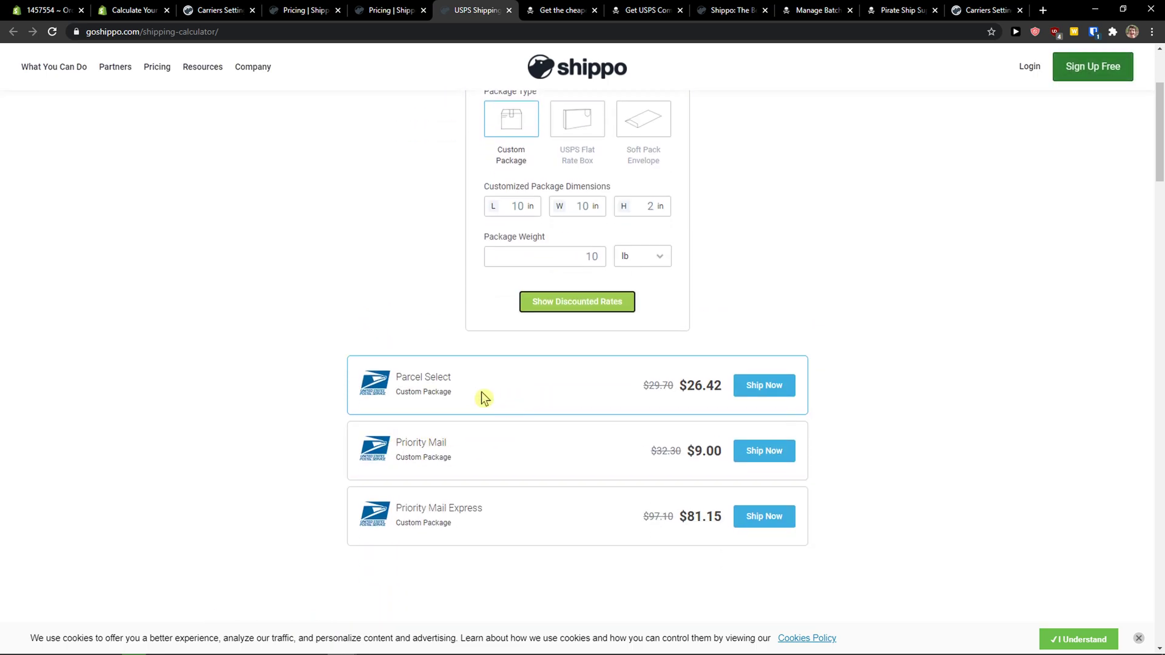
scroll(481, 395, "down", 1)
left_click(565, 10)
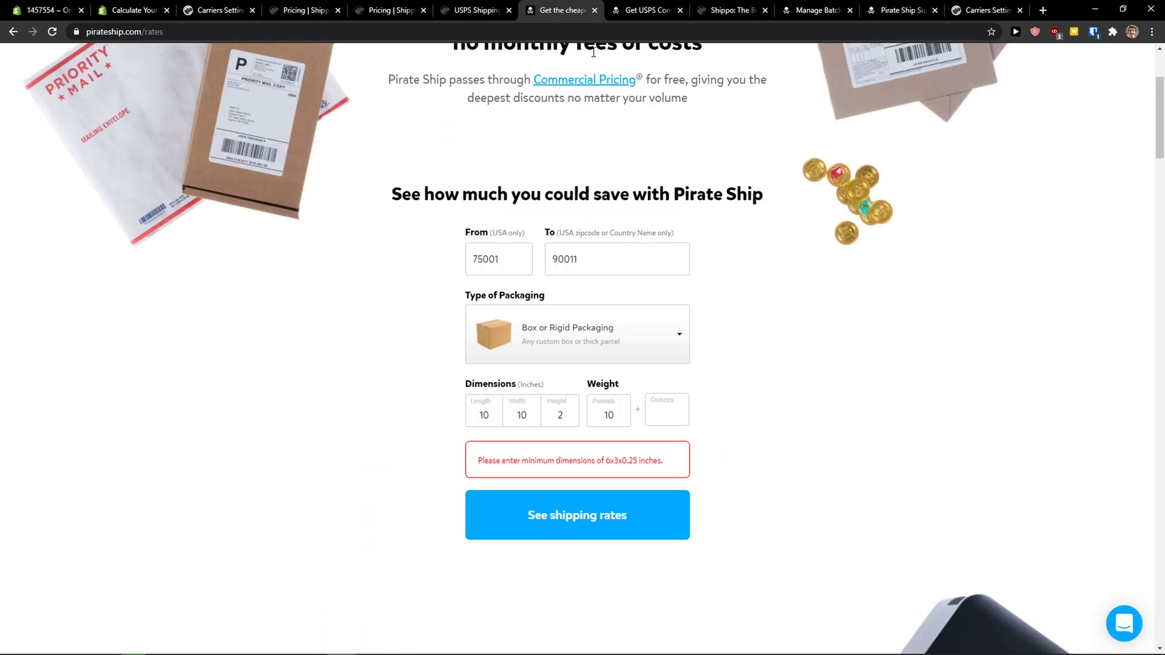
left_click(608, 506)
scroll(622, 382, "up", 1)
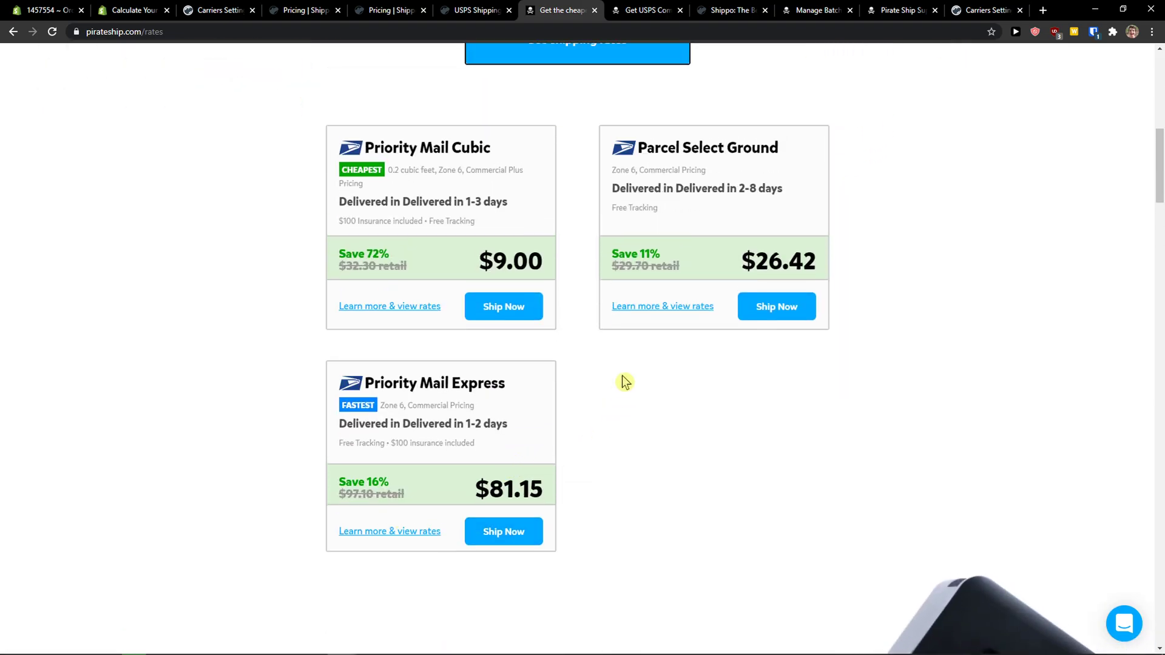
scroll(557, 419, "up", 1)
scroll(554, 440, "down", 1)
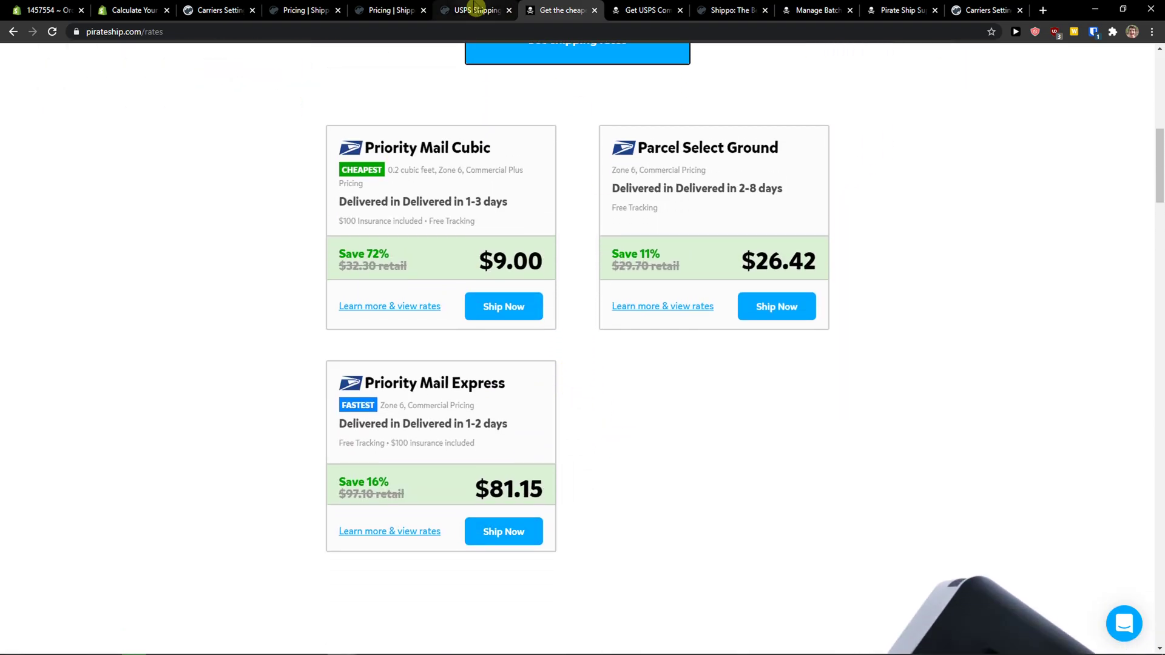
- Compare both calculators to confirm they show $9.00, $26.42 and $81.15
left_click(478, 10)
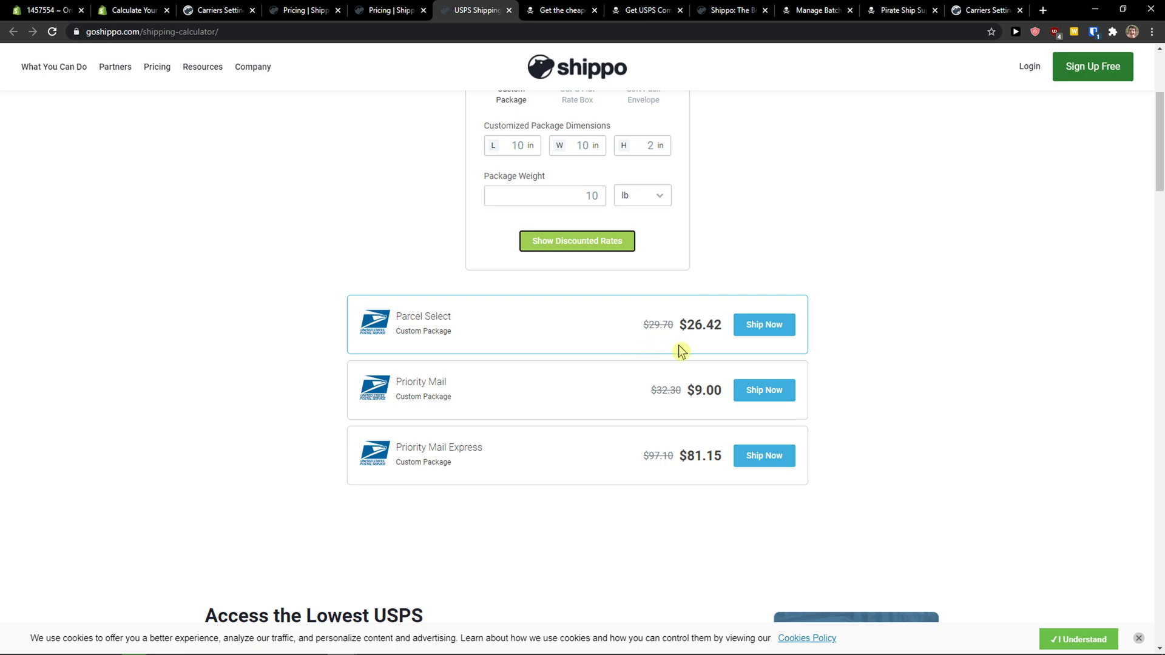
left_click(544, 9)
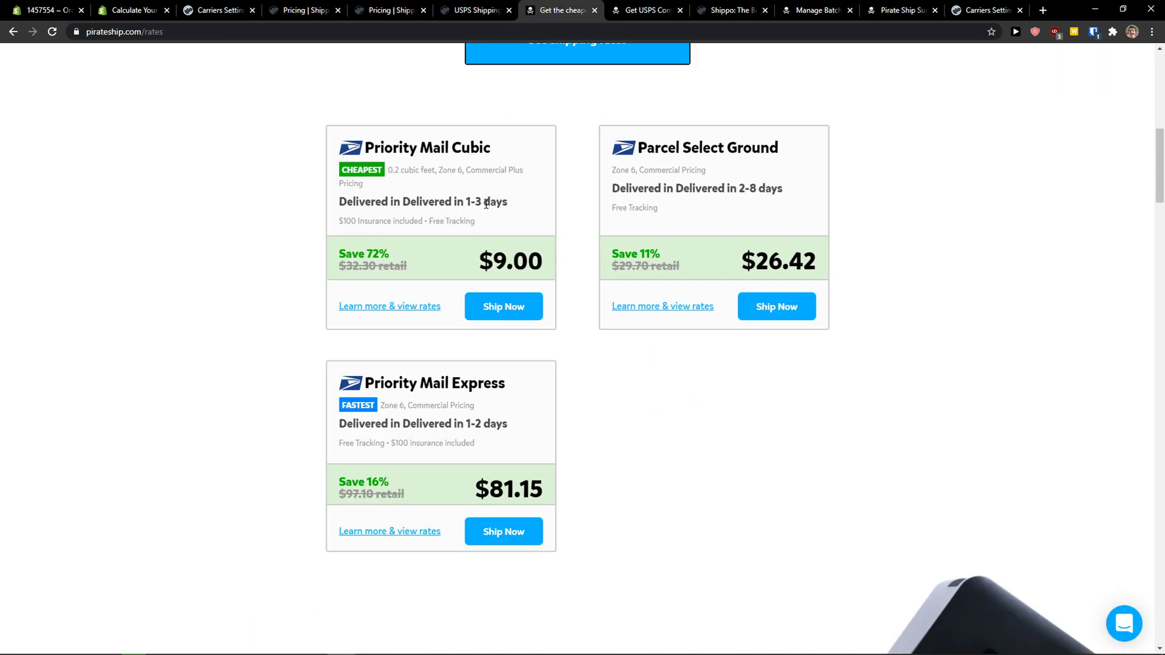
left_click(478, 10)
left_click(560, 11)
left_click(478, 11)
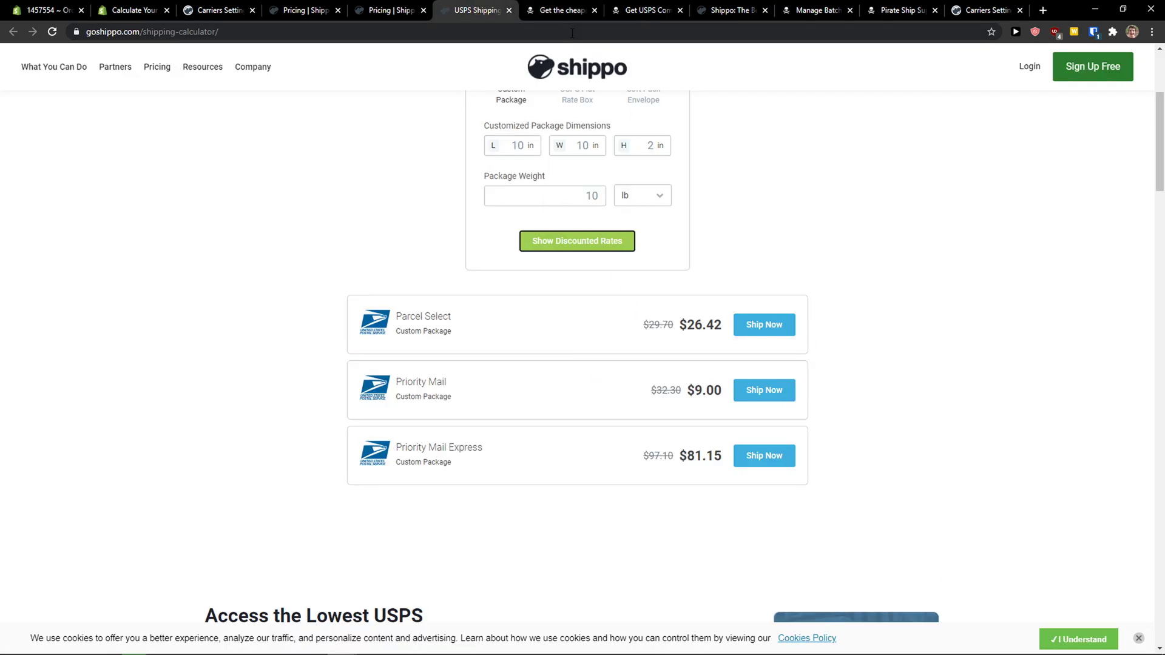
scroll(556, 364, "down", 1)
scroll(555, 333, "up", 3)
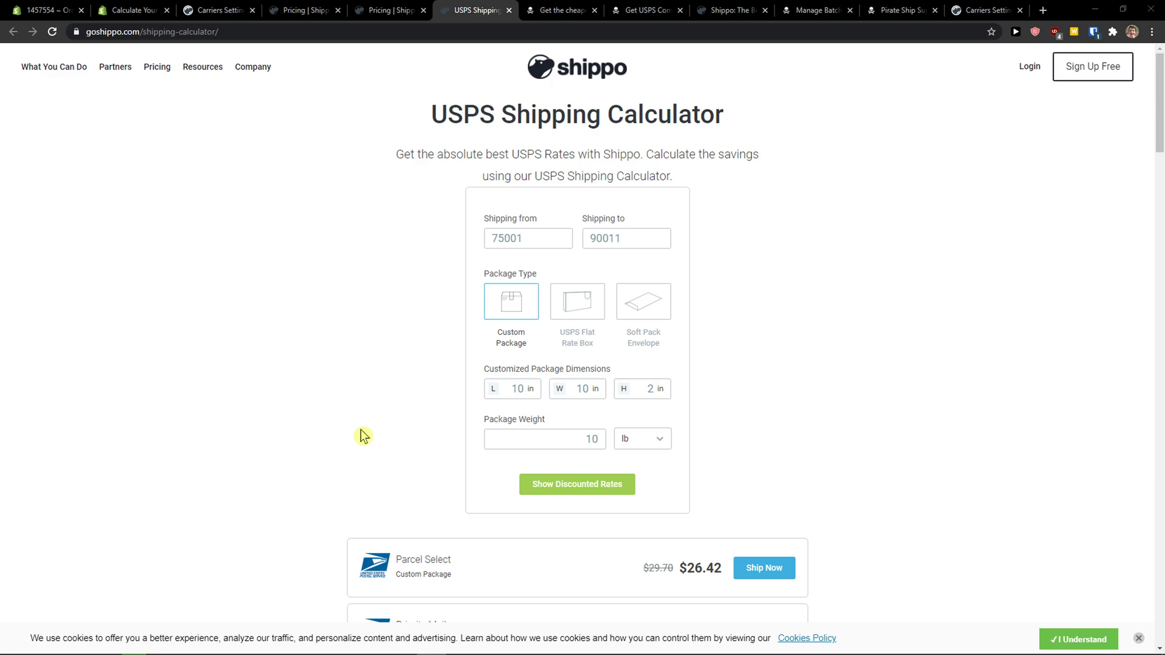
scroll(360, 436, "down", 1)
scroll(358, 436, "down", 1)
scroll(356, 435, "up", 2)
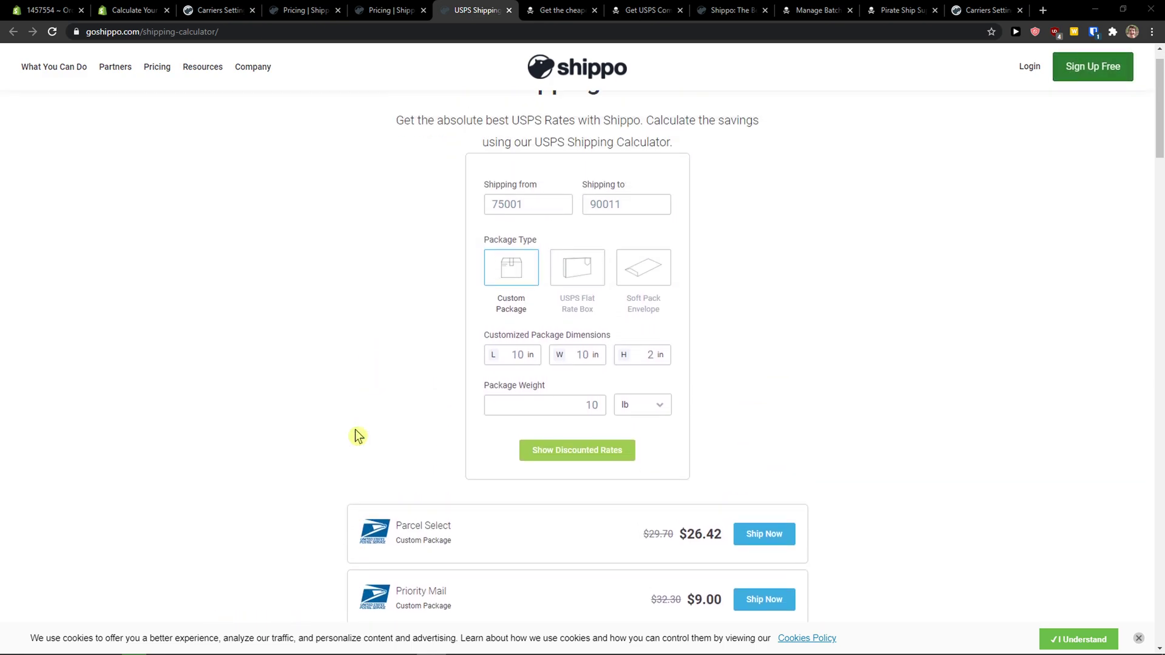